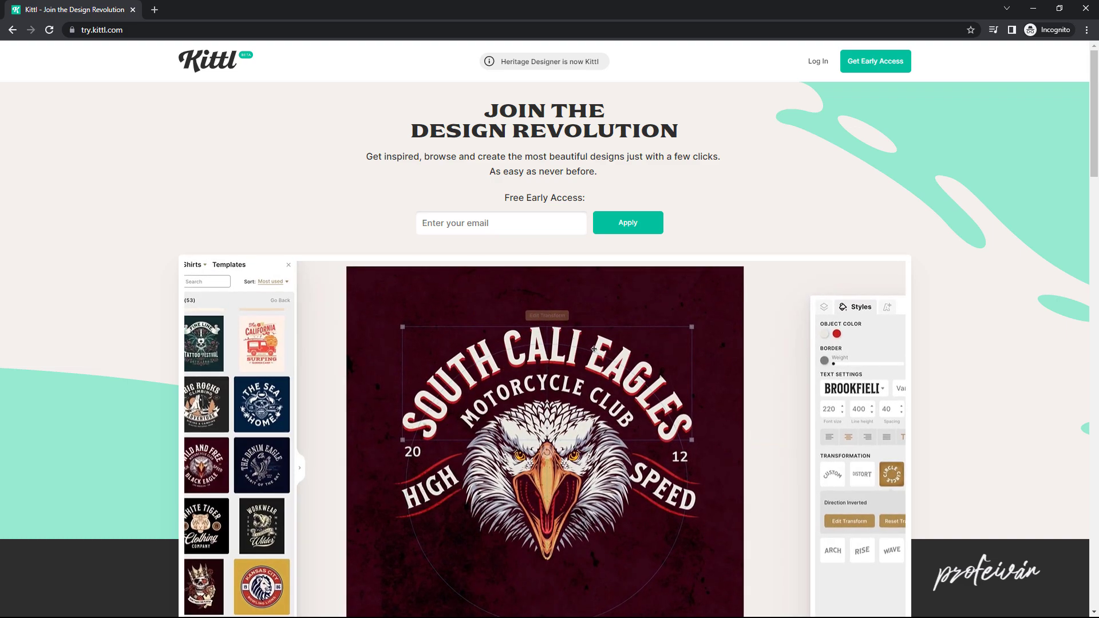
- Browse the trending featured designs in the Kittl gallery
{"action": "key", "text": "ctrl+v"}
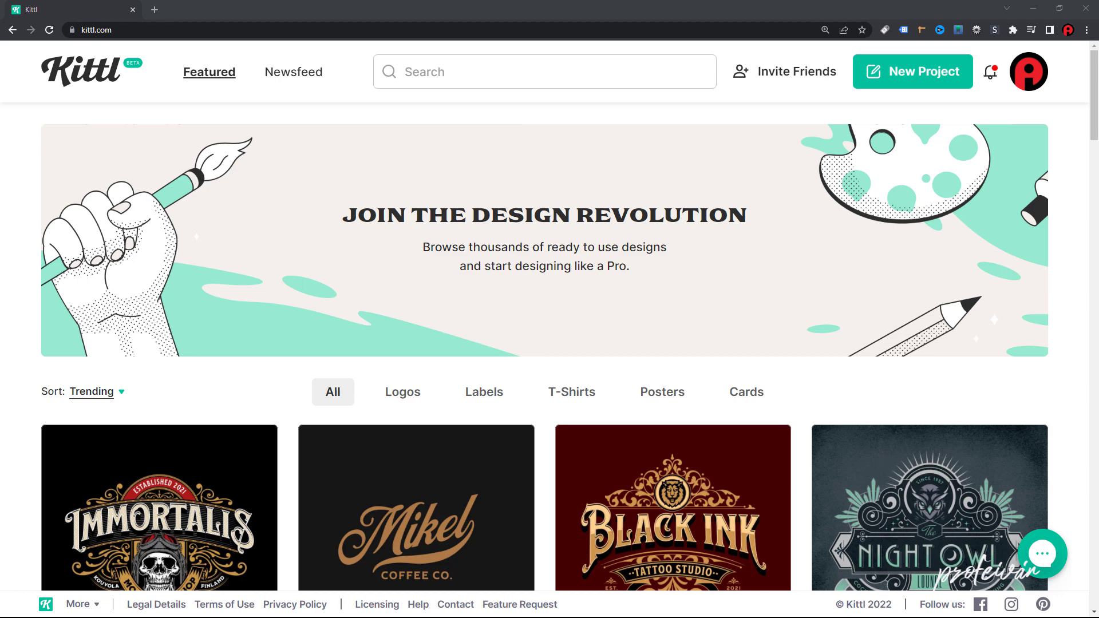
{"action": "scroll", "coordinate": [550, 320], "scroll_direction": "down", "scroll_amount": 5}
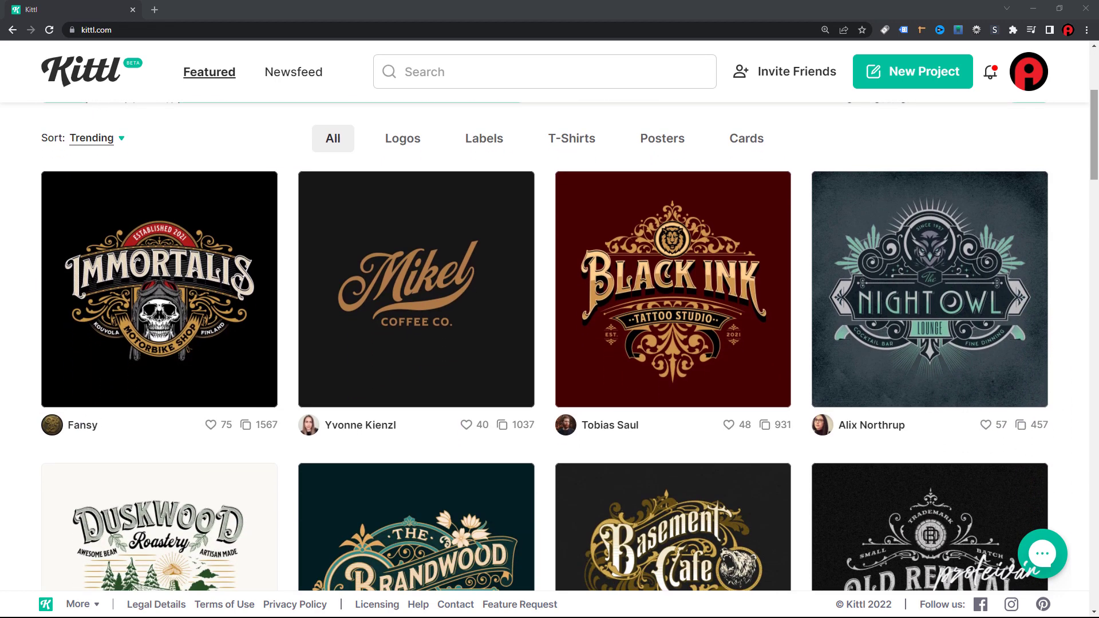
{"action": "scroll", "coordinate": [550, 320], "scroll_direction": "down", "scroll_amount": 5}
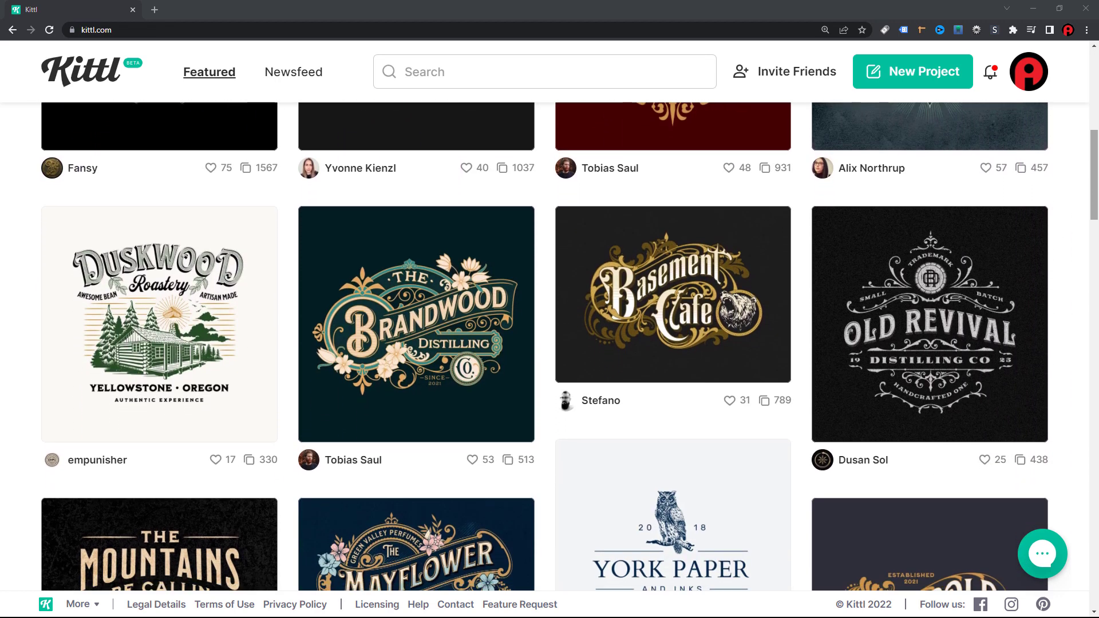
{"action": "scroll", "coordinate": [550, 320], "scroll_direction": "down", "scroll_amount": 5}
{"action": "scroll", "coordinate": [549, 321], "scroll_direction": "down", "scroll_amount": 2}
{"action": "scroll", "coordinate": [549, 321], "scroll_direction": "down", "scroll_amount": 4}
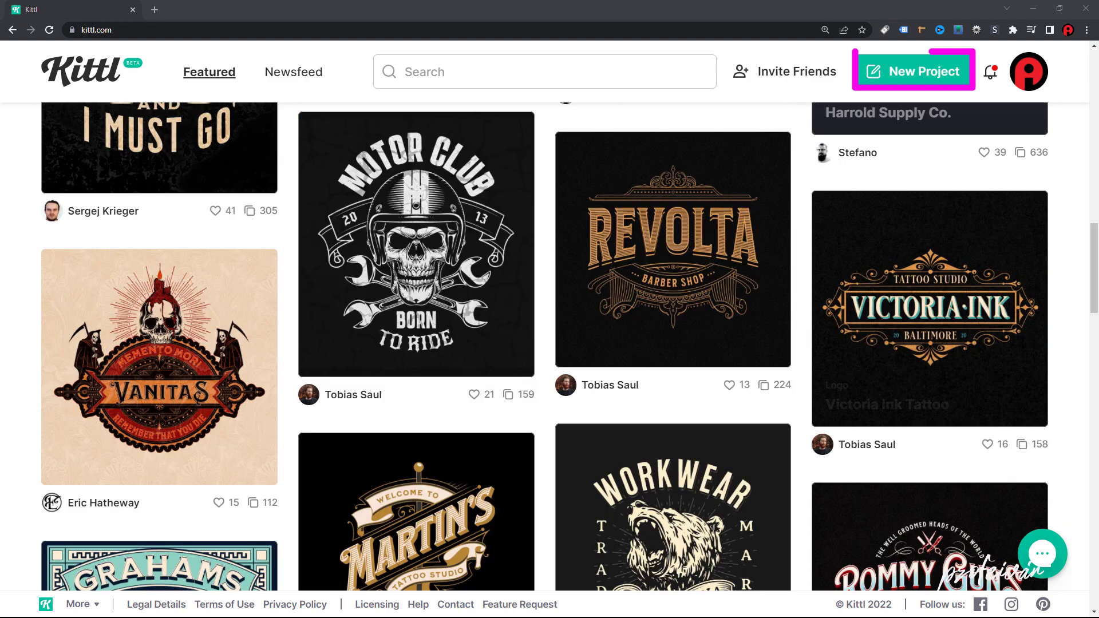
- Start a new project with a landscape A4 artboard of 297 × 210 mm and show the grid
{"action": "left_click", "coordinate": [913, 72]}
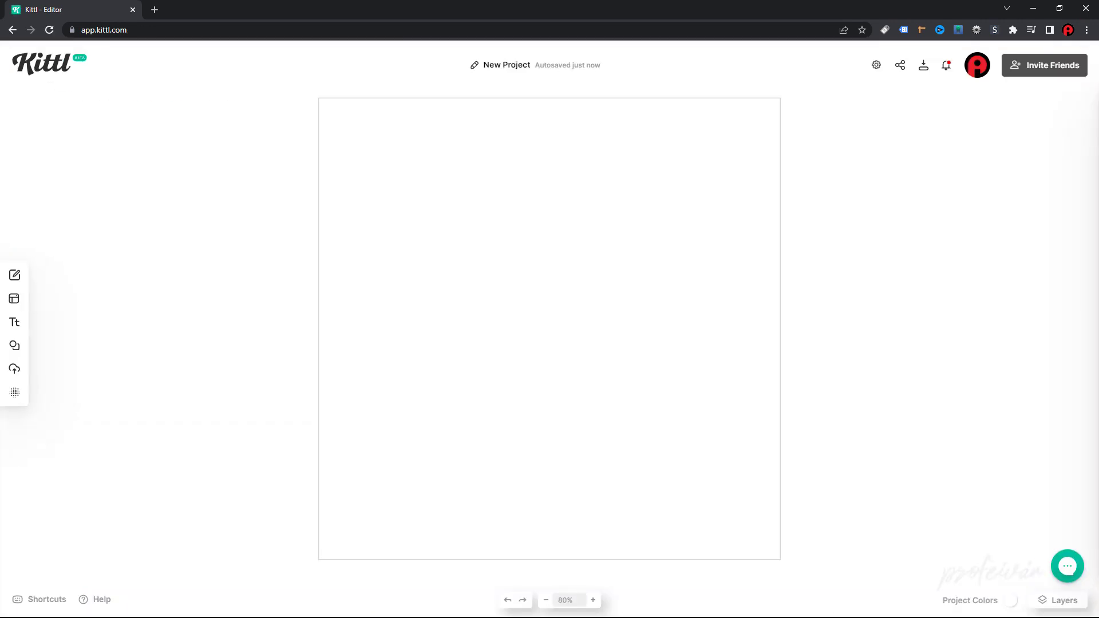
{"action": "left_click", "coordinate": [875, 64]}
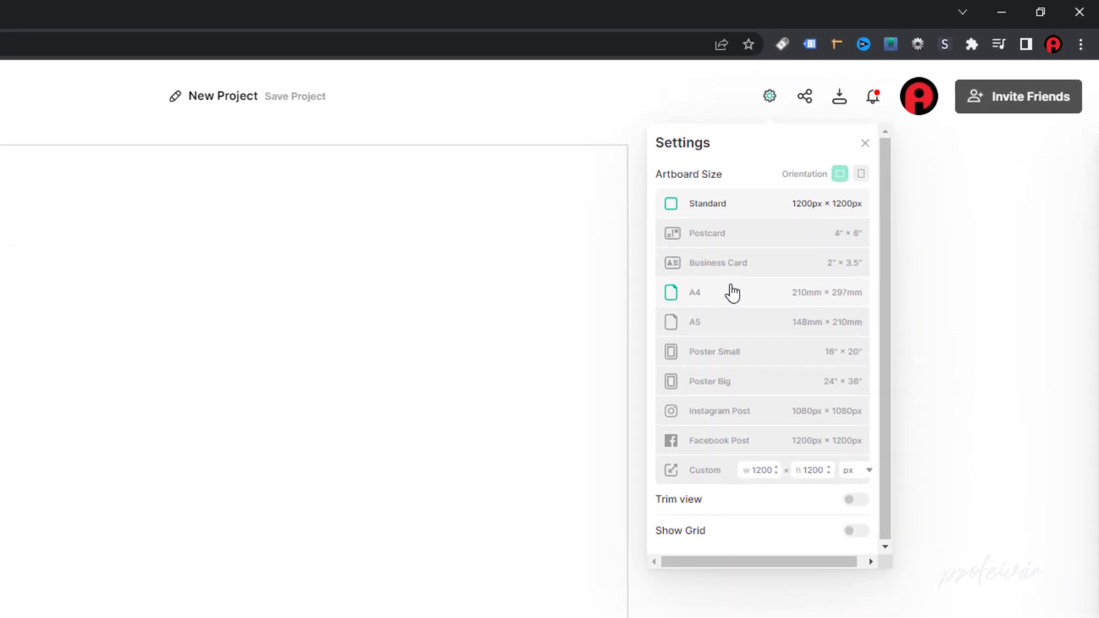
{"action": "left_click", "coordinate": [733, 293]}
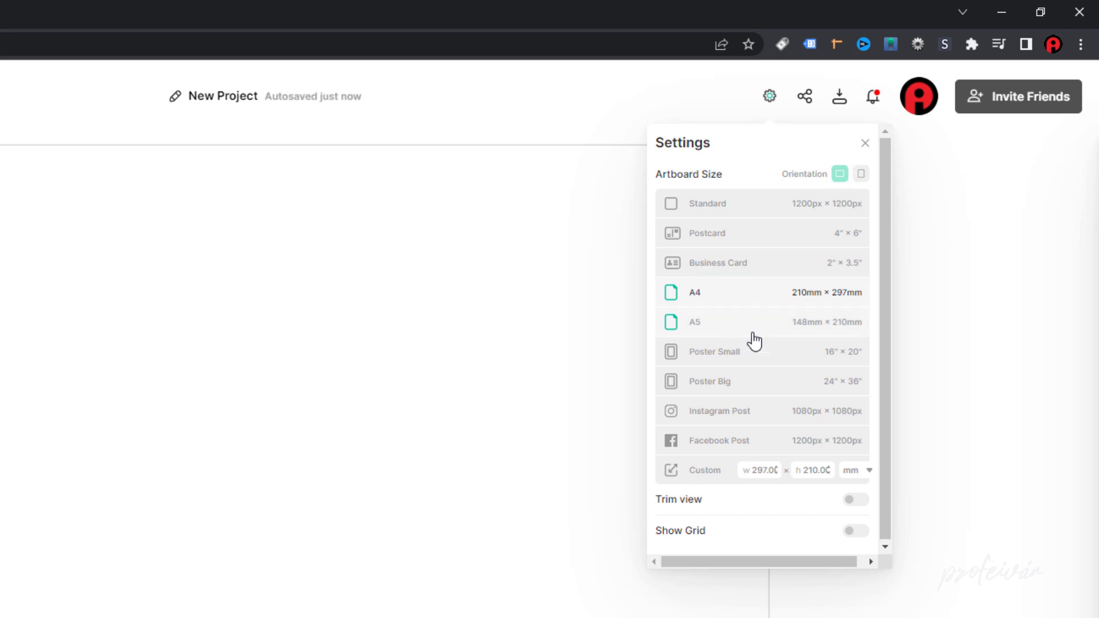
{"action": "left_click", "coordinate": [850, 532]}
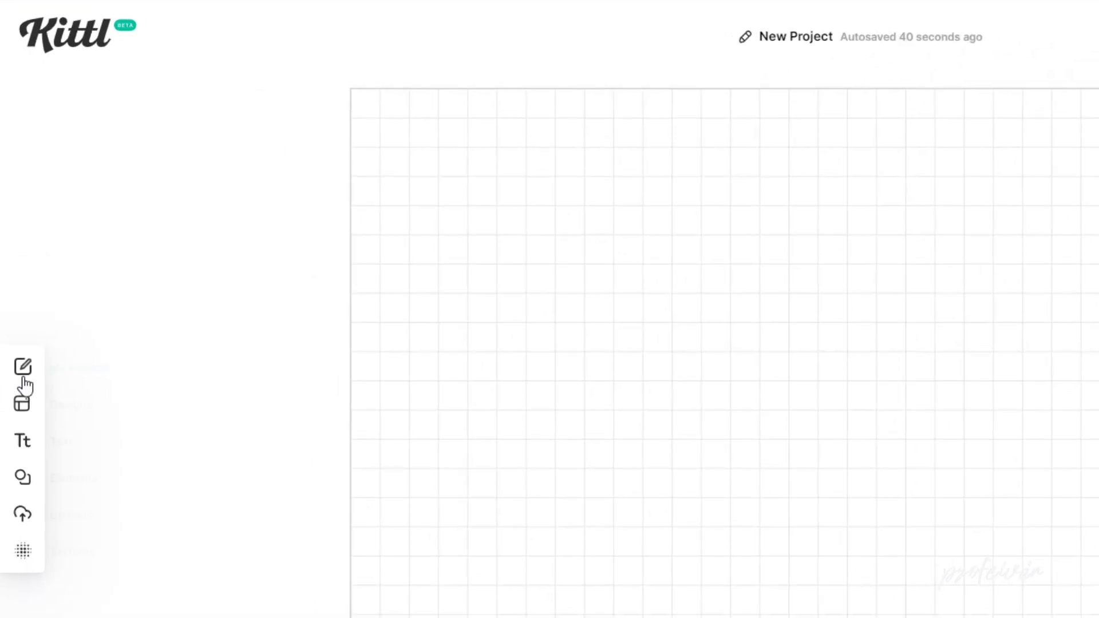
- Search the logo designs for "restaurant" and load the Black Lodge design onto the artboard
{"action": "mouse_move", "coordinate": [25, 387]}
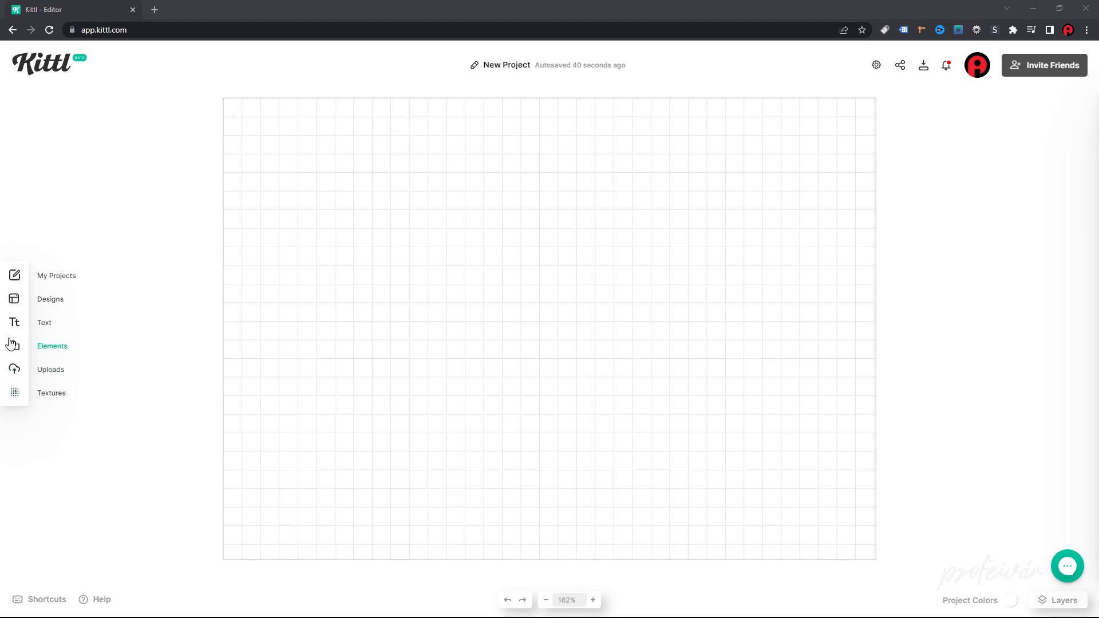
{"action": "left_click", "coordinate": [13, 300]}
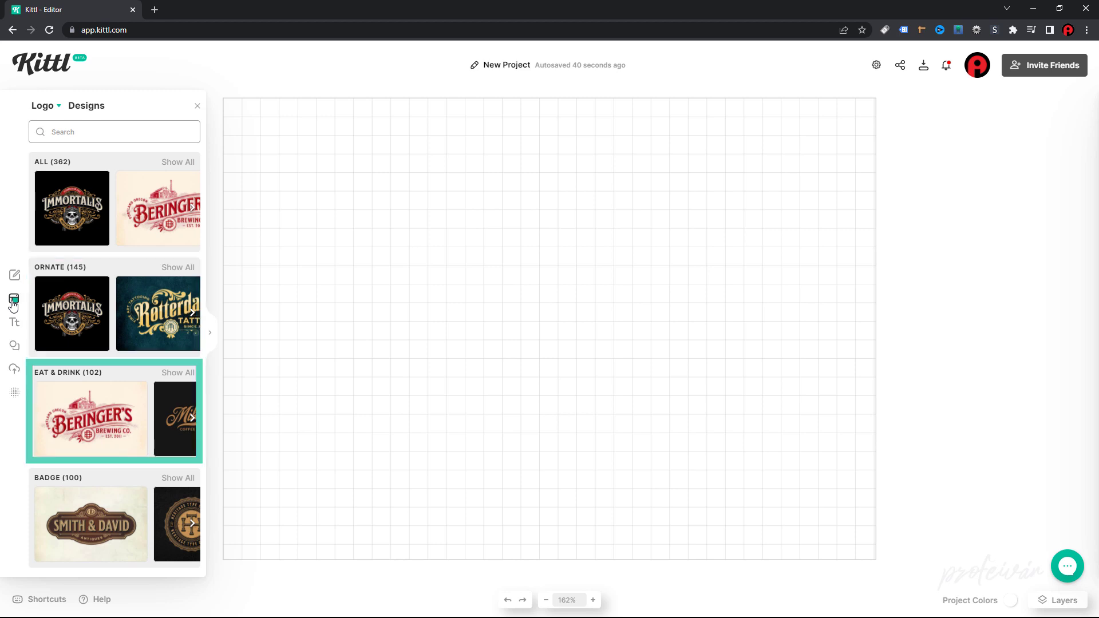
{"action": "scroll", "coordinate": [158, 314], "scroll_direction": "down", "scroll_amount": 7}
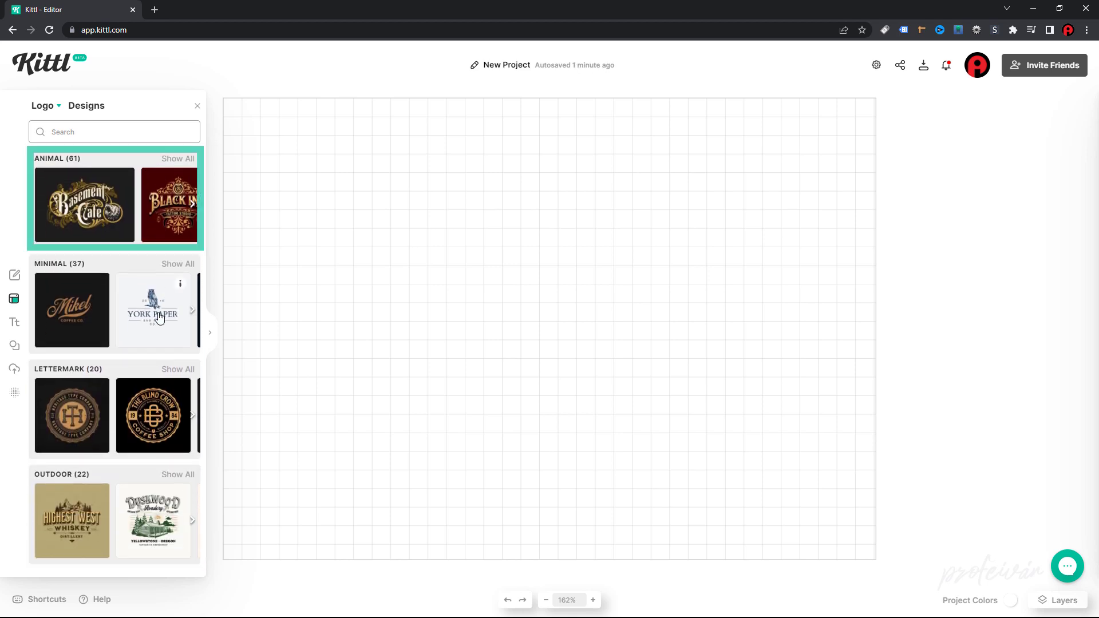
{"action": "left_click", "coordinate": [78, 133]}
{"action": "type", "text": "restaurant"}
{"action": "key", "text": "Return"}
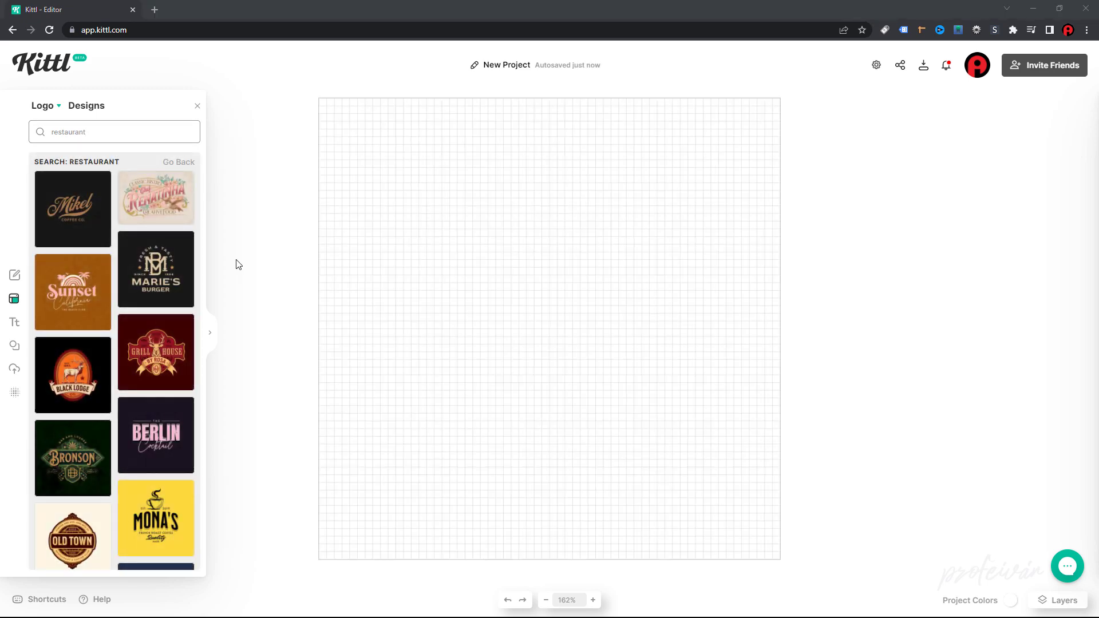
{"action": "left_click", "coordinate": [69, 374]}
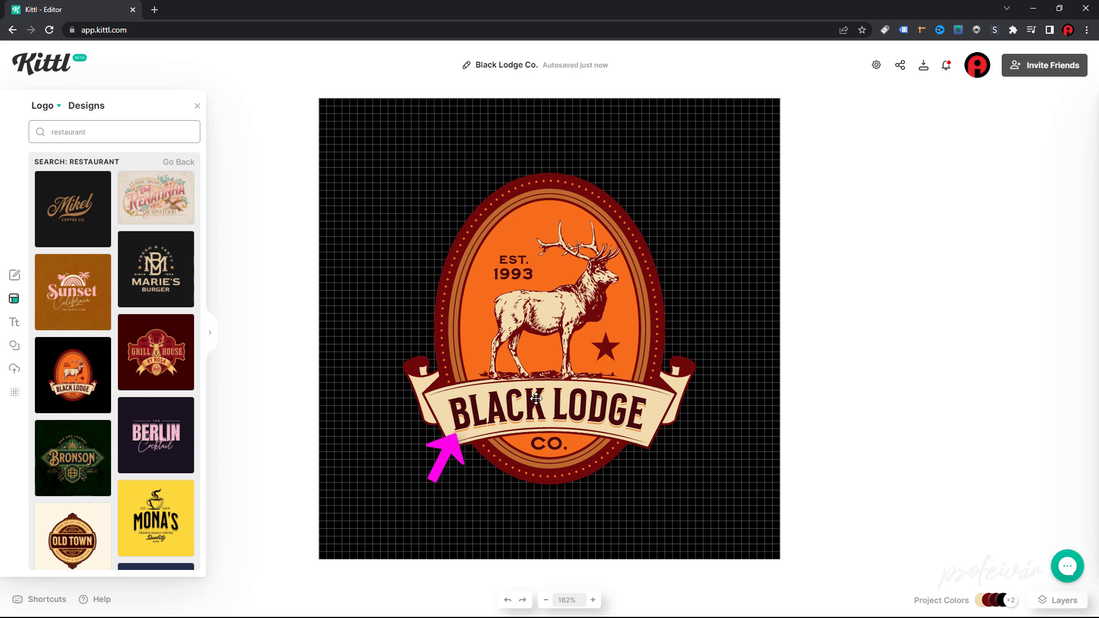
- Replace the BLACK LODGE text on the logo's banner with "CHÉVERE"
{"action": "left_click", "coordinate": [536, 399]}
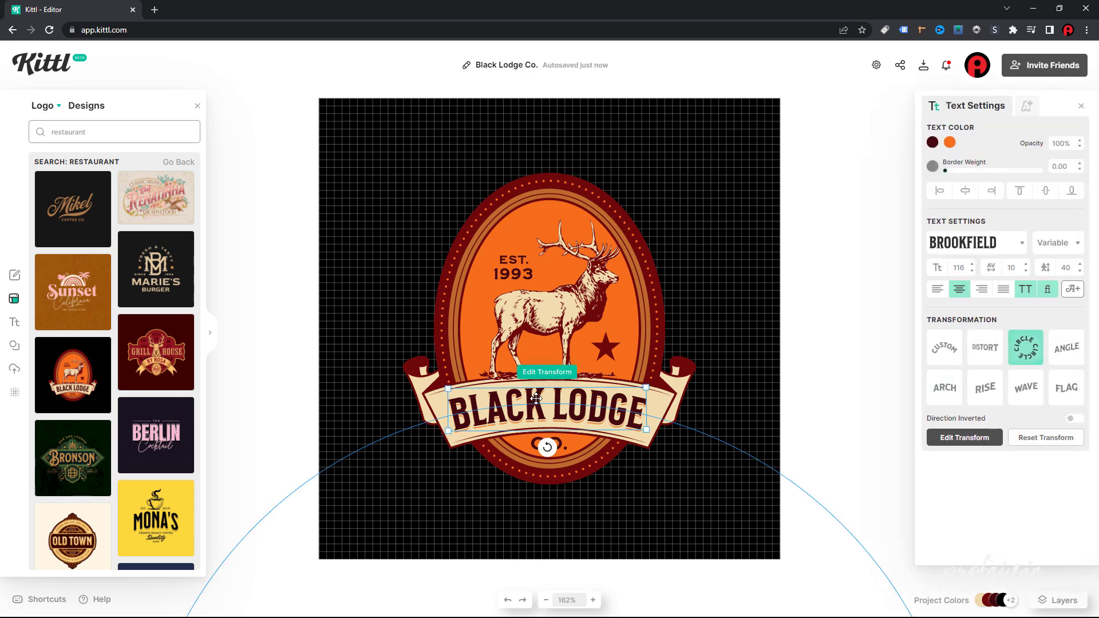
{"action": "double_click", "coordinate": [536, 399]}
{"action": "left_click_drag", "start_coordinate": [645, 412], "coordinate": [450, 413]}
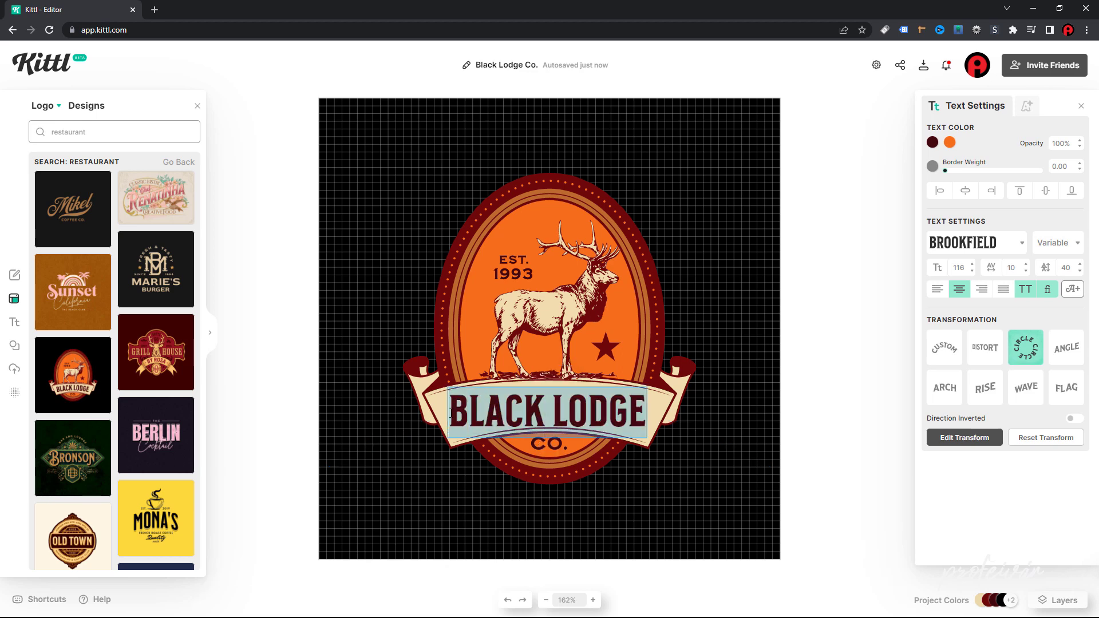
{"action": "type", "text": "CHÉVERE"}
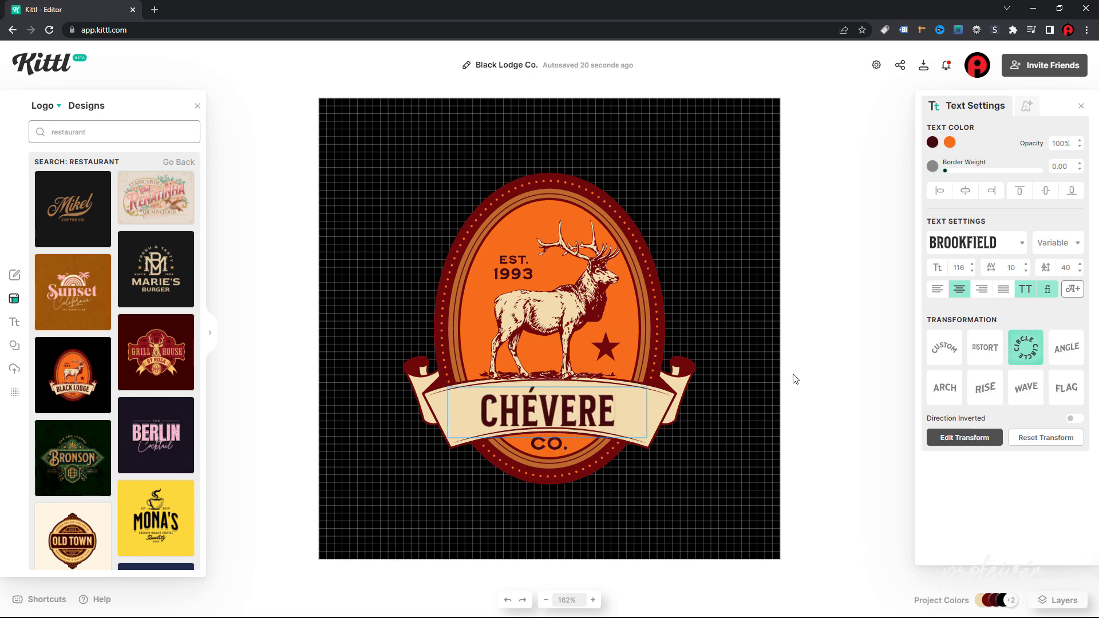
{"action": "key", "text": "Escape"}
- Change the CHÉVERE text to the Adventurer 04 typeface at font size 99 so it fits the banner
{"action": "left_click", "coordinate": [593, 600]}
{"action": "left_click", "coordinate": [594, 600]}
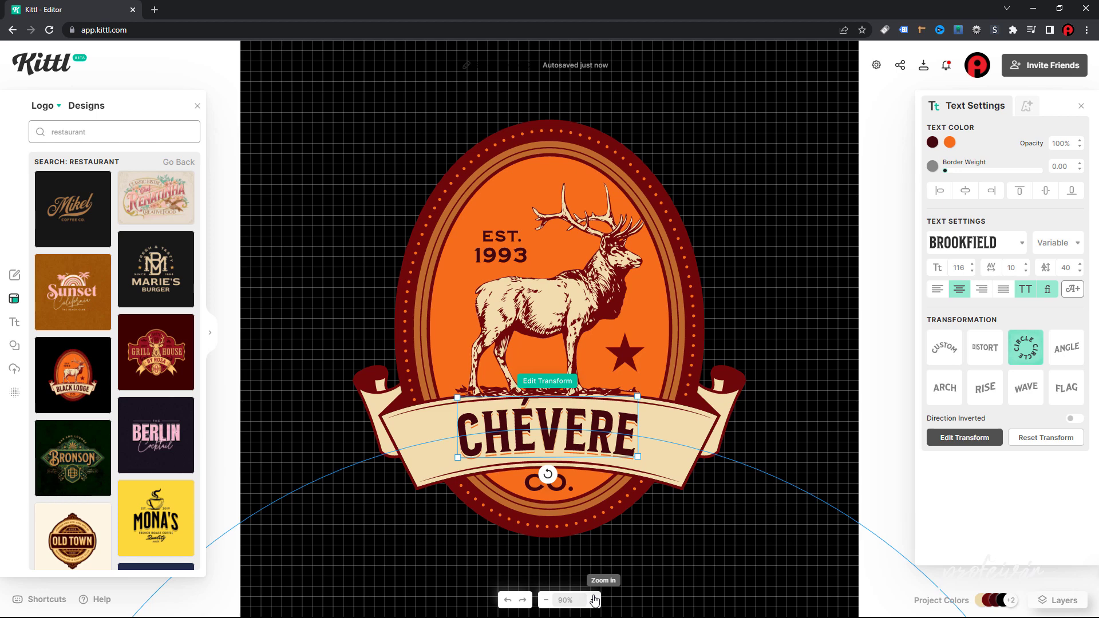
{"action": "left_click", "coordinate": [973, 243]}
{"action": "left_click", "coordinate": [851, 285]}
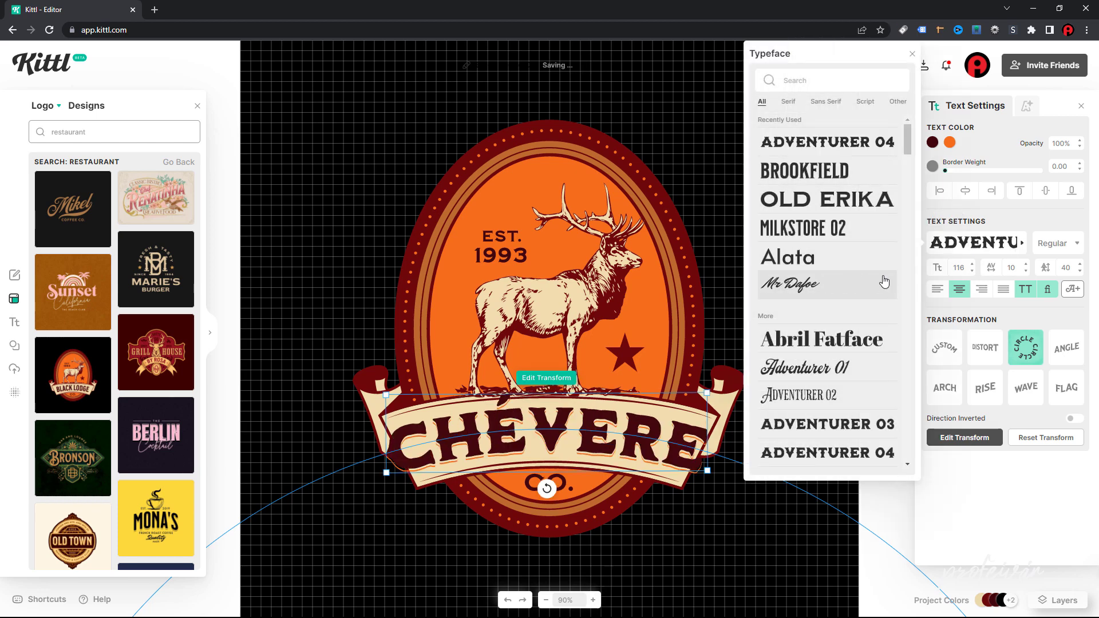
{"action": "left_click", "coordinate": [973, 271]}
{"action": "left_click", "coordinate": [973, 271]}
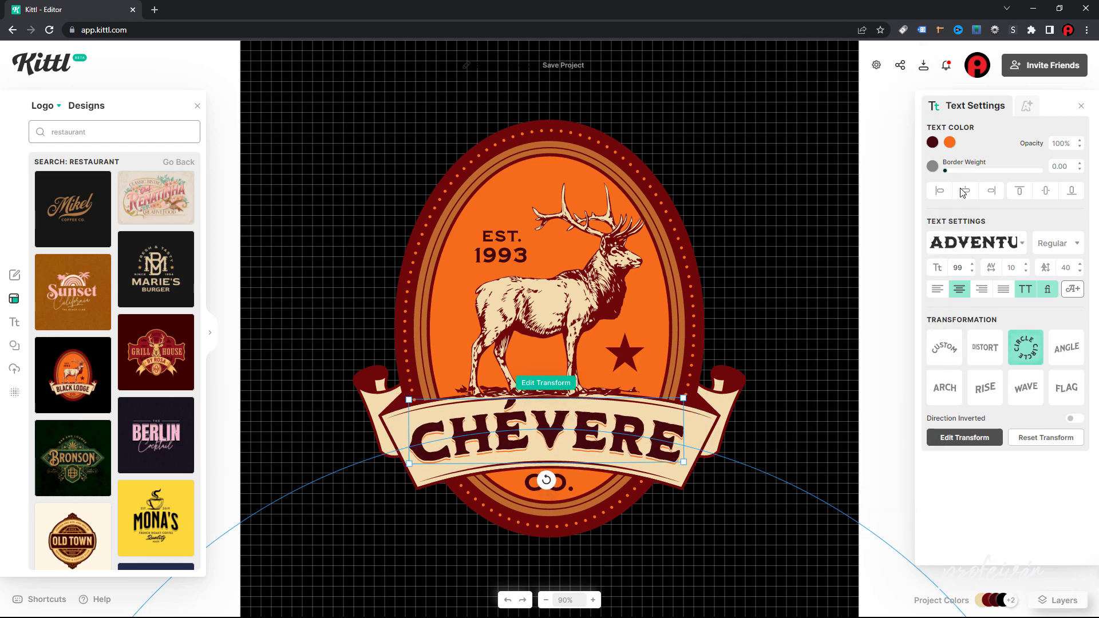
- Recolour the CHÉVERE text red (e01227) and give it a dark maroon block shadow
{"action": "left_click", "coordinate": [932, 142]}
{"action": "left_click", "coordinate": [899, 169]}
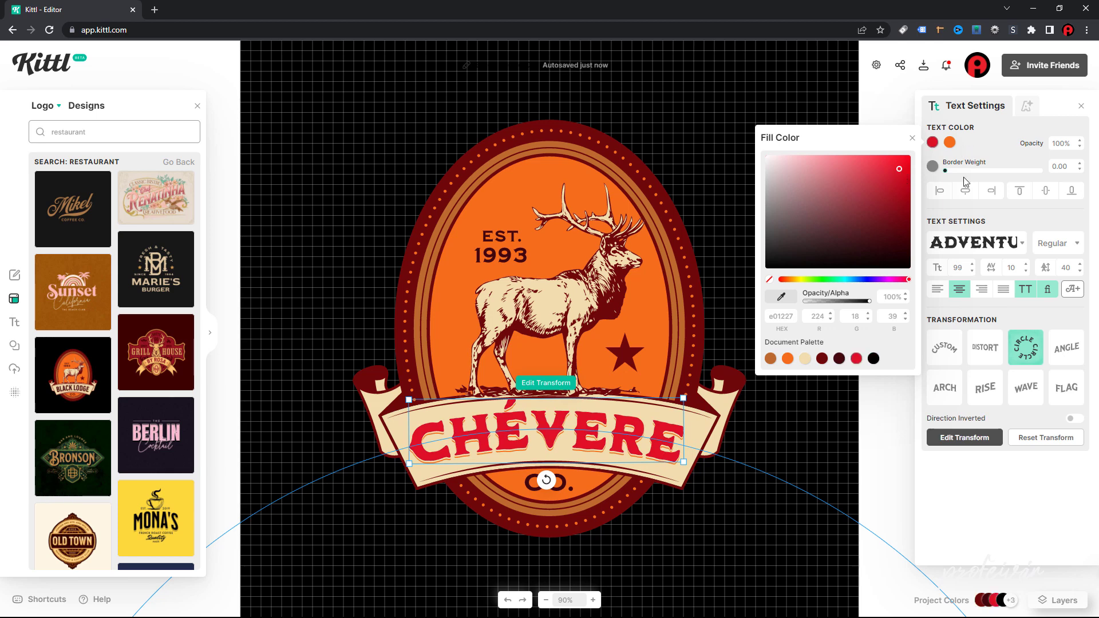
{"action": "left_click", "coordinate": [1027, 107]}
{"action": "left_click", "coordinate": [1034, 160]}
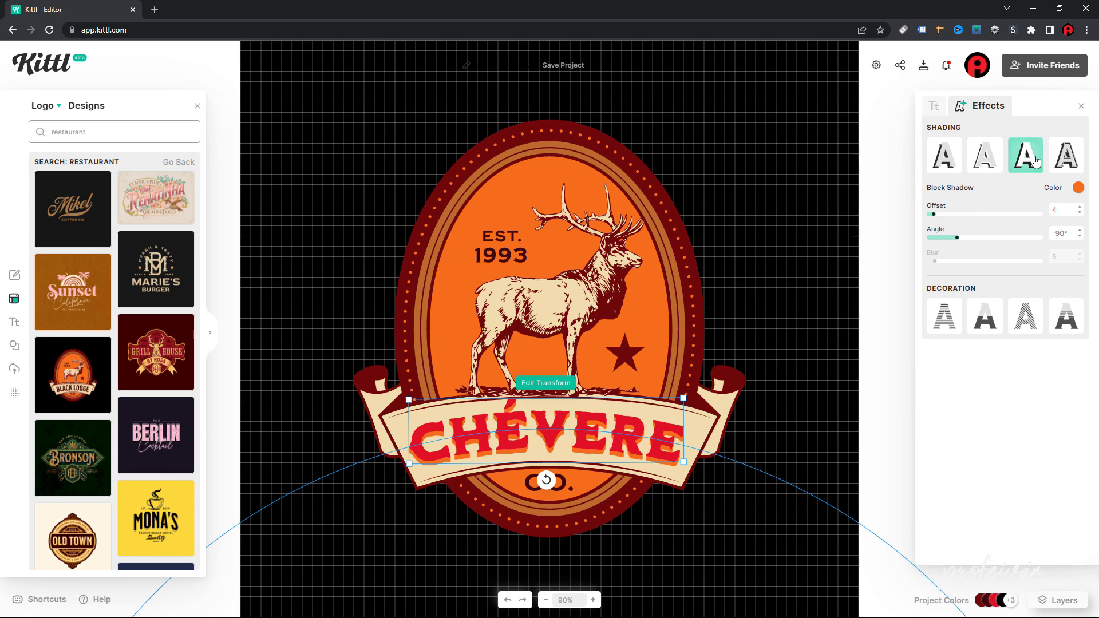
{"action": "left_click", "coordinate": [1078, 187]}
{"action": "left_click", "coordinate": [988, 405]}
{"action": "left_click", "coordinate": [909, 379]}
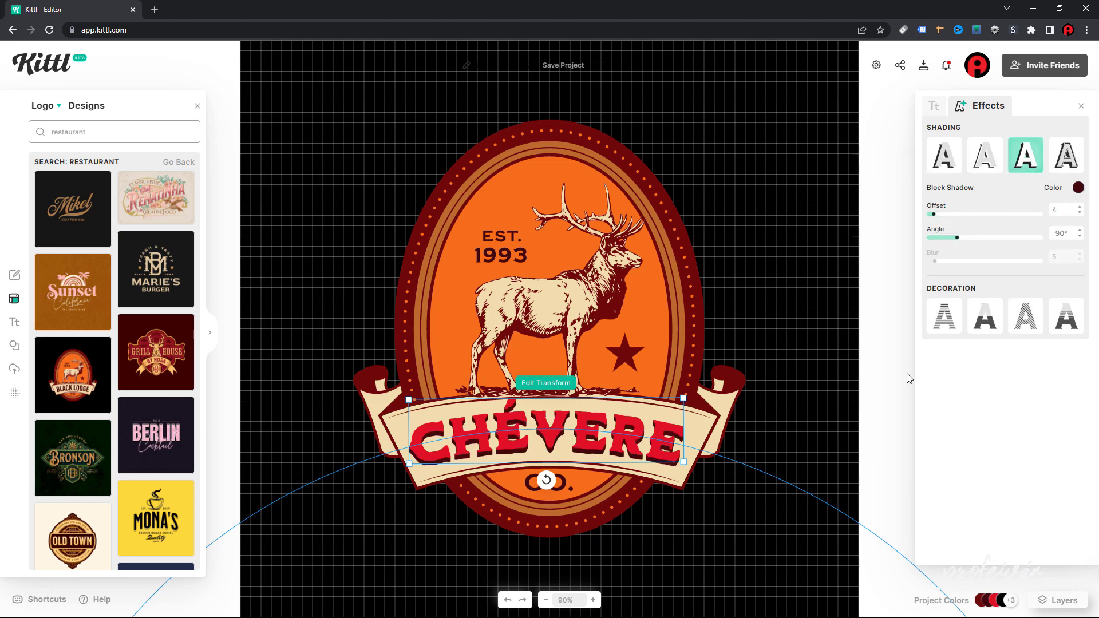
{"action": "left_click", "coordinate": [907, 378]}
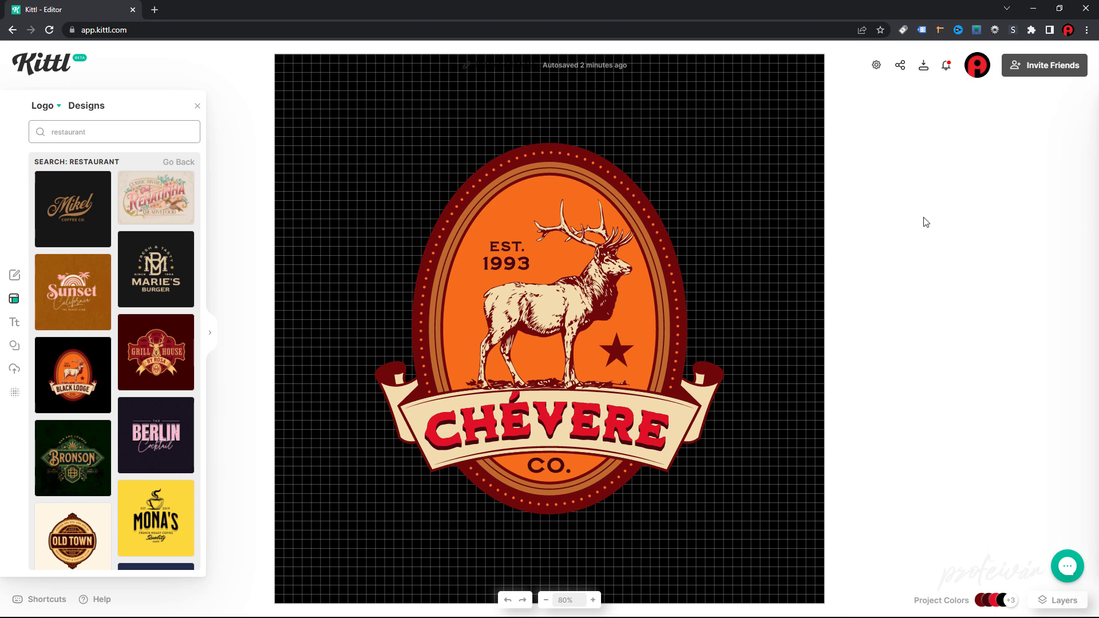
- Create another new project and set its artboard to landscape A4
{"action": "left_click", "coordinate": [14, 275]}
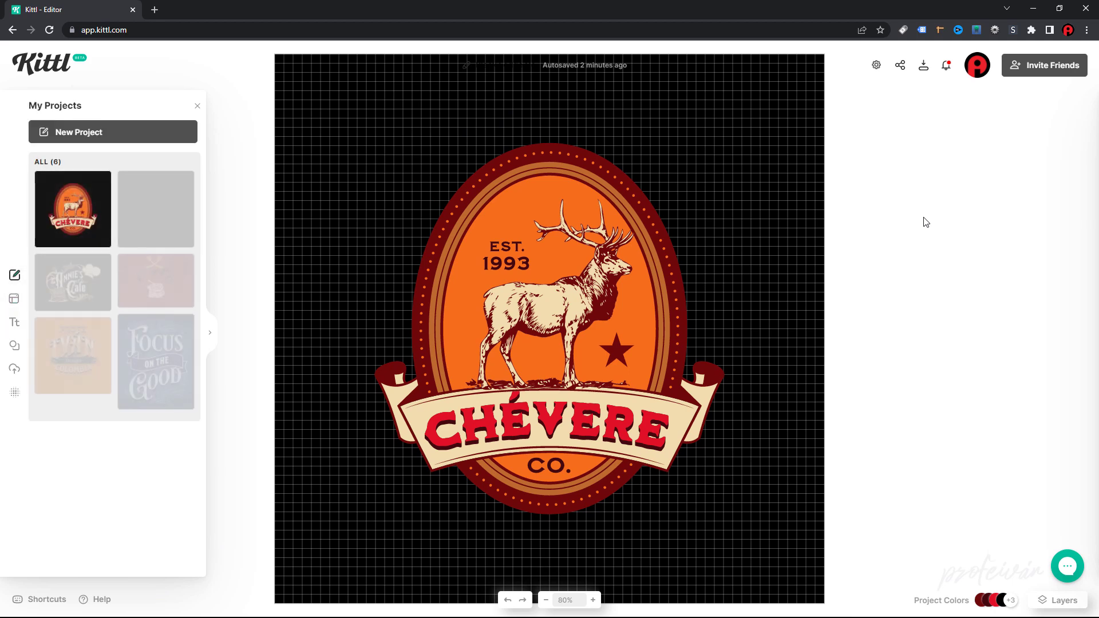
{"action": "left_click", "coordinate": [113, 132]}
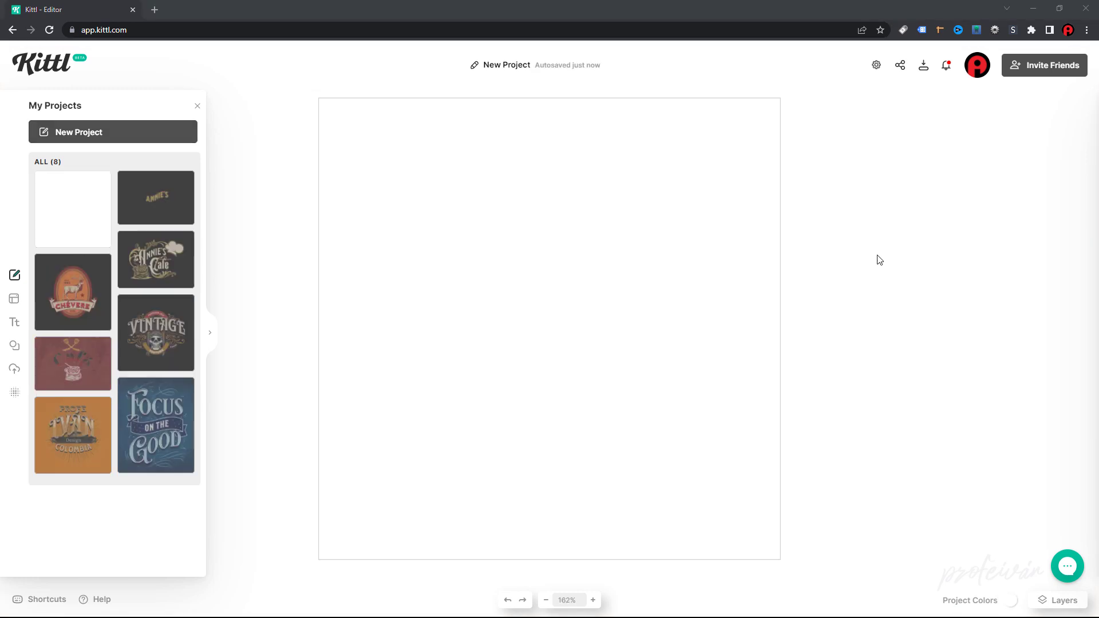
{"action": "left_click", "coordinate": [876, 65]}
{"action": "left_click", "coordinate": [876, 198]}
- Set the artboard's background colour to black (000000)
{"action": "left_click", "coordinate": [849, 273]}
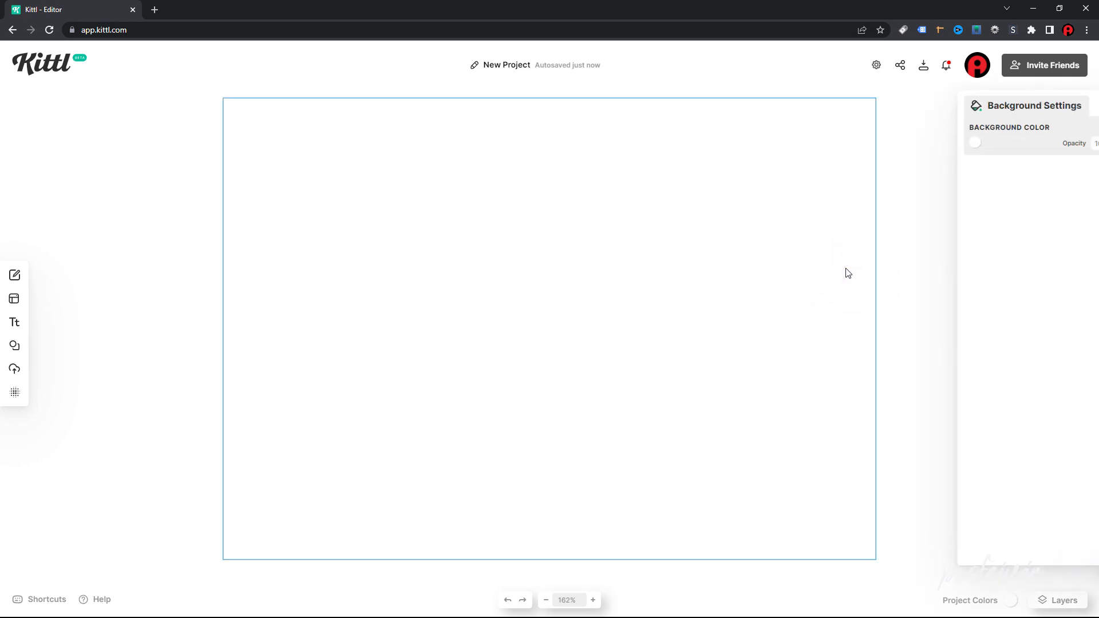
{"action": "left_click", "coordinate": [933, 143]}
{"action": "left_click_drag", "start_coordinate": [842, 213], "coordinate": [761, 287]}
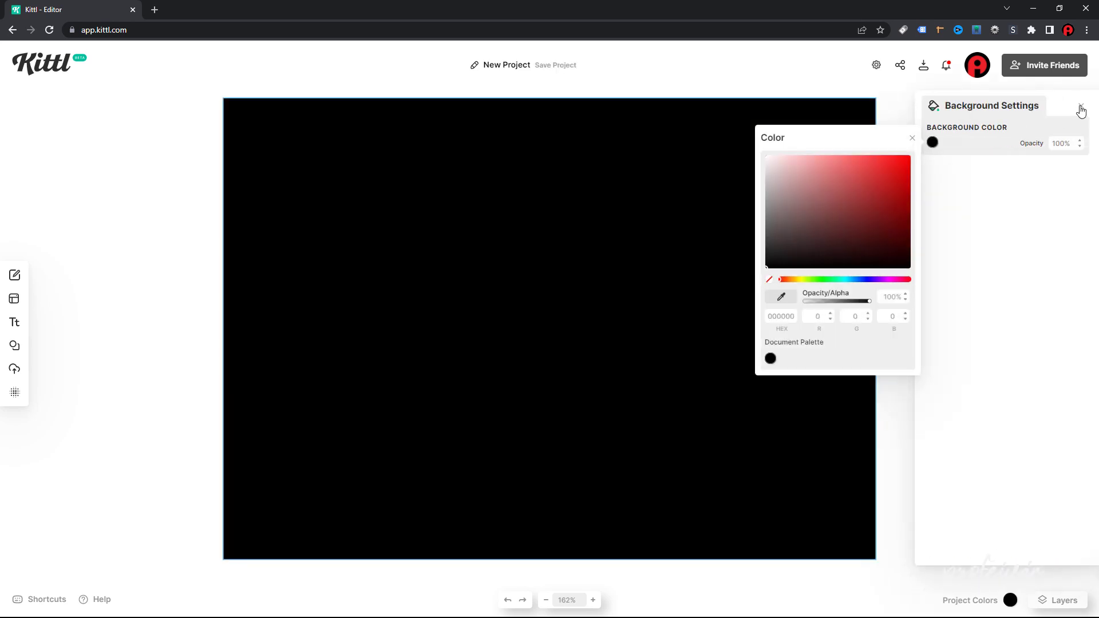
{"action": "left_click", "coordinate": [1080, 108]}
- Add a headline reading "Annie's" and centre it horizontally on the artboard
{"action": "left_click", "coordinate": [15, 323]}
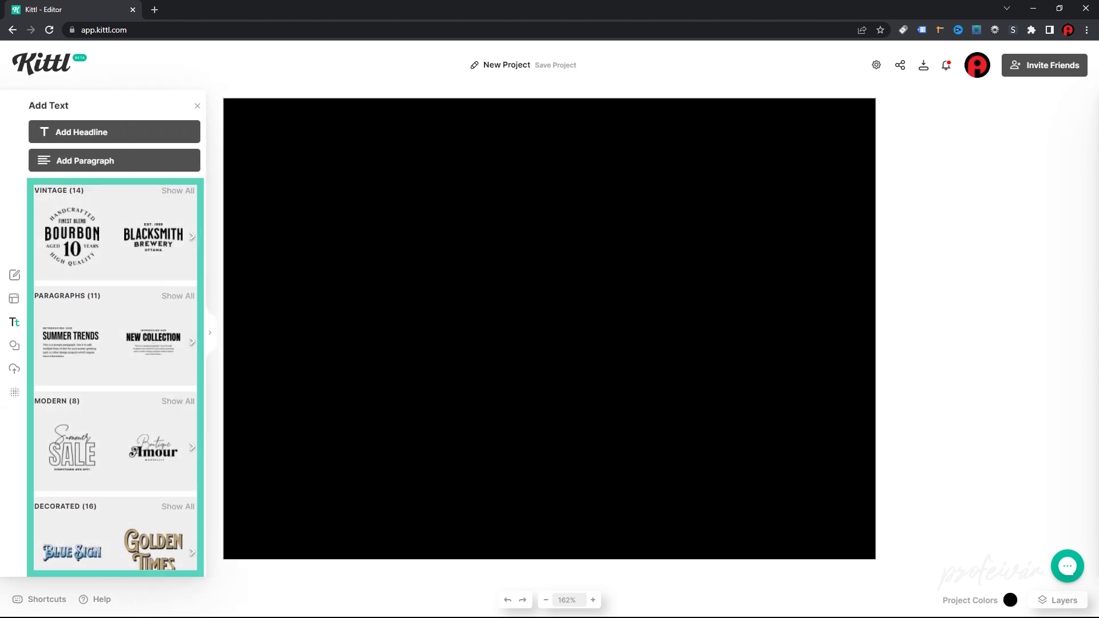
{"action": "left_click", "coordinate": [81, 132]}
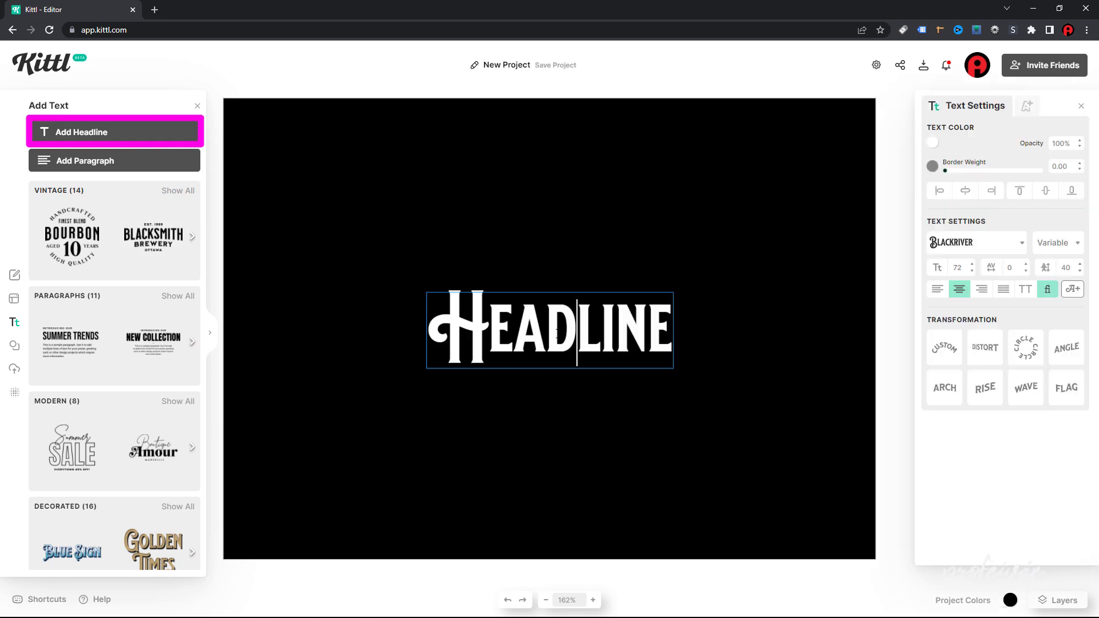
{"action": "key", "text": "ctrl+a"}
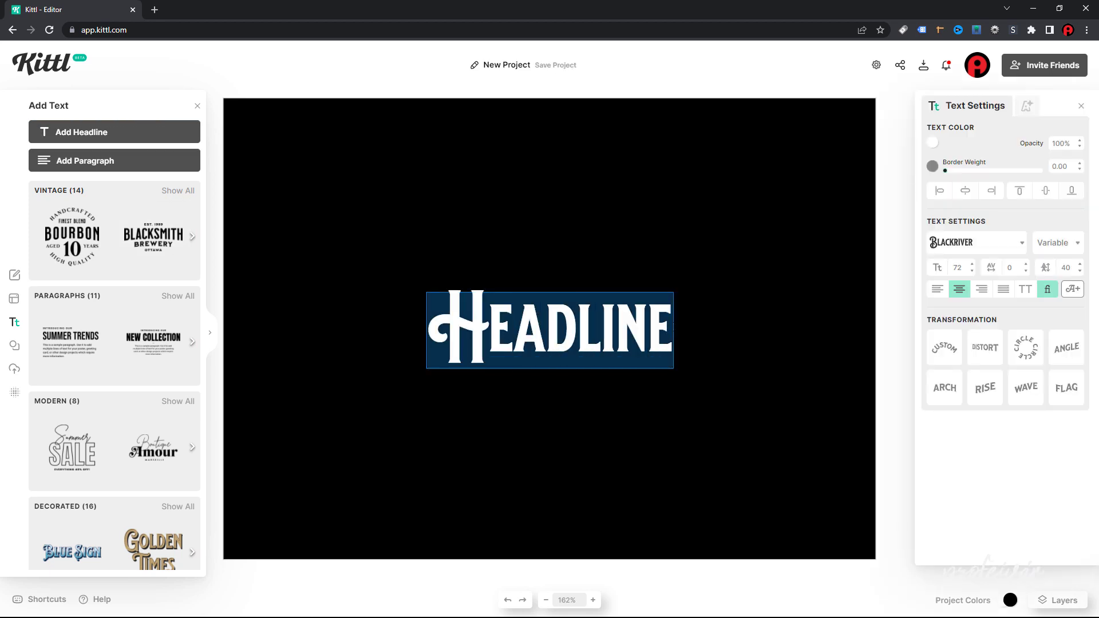
{"action": "type", "text": "Annie's"}
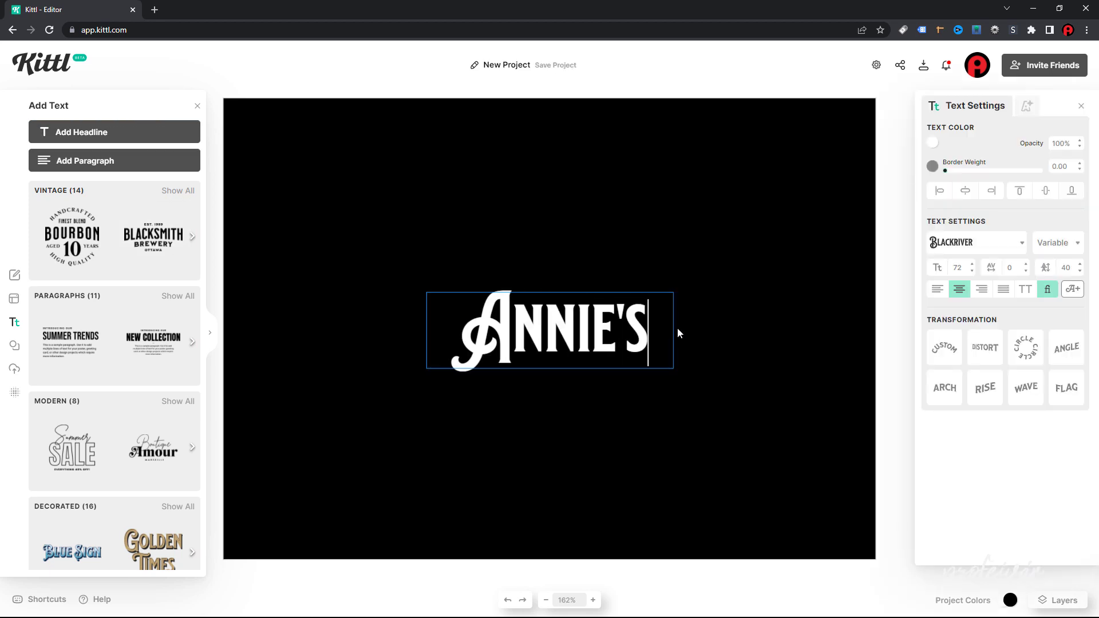
{"action": "key", "text": "Escape"}
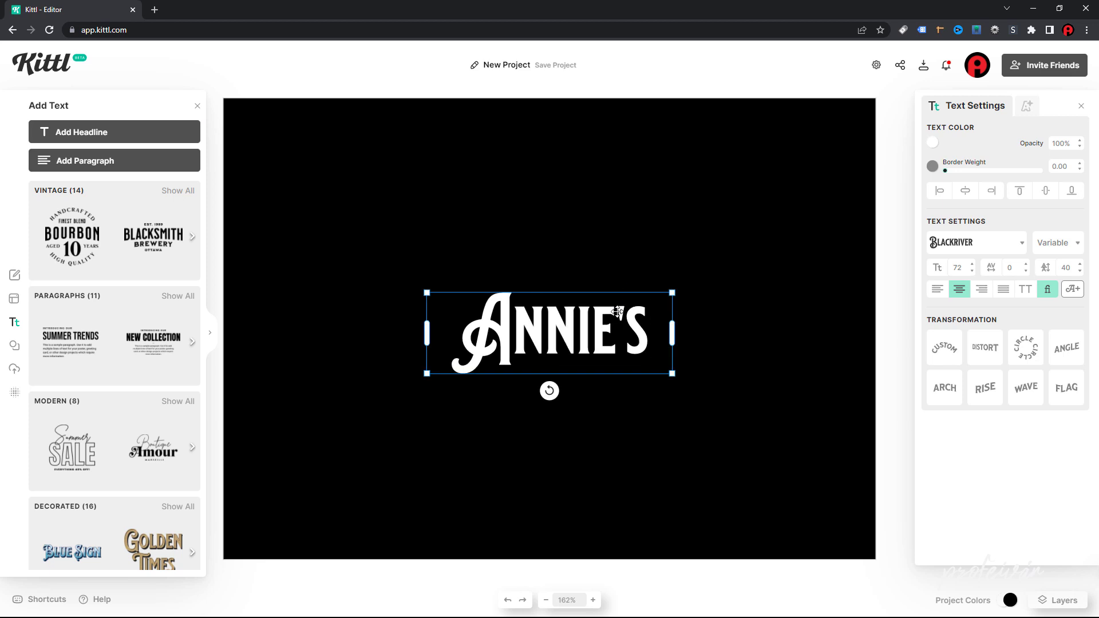
{"action": "left_click", "coordinate": [967, 190]}
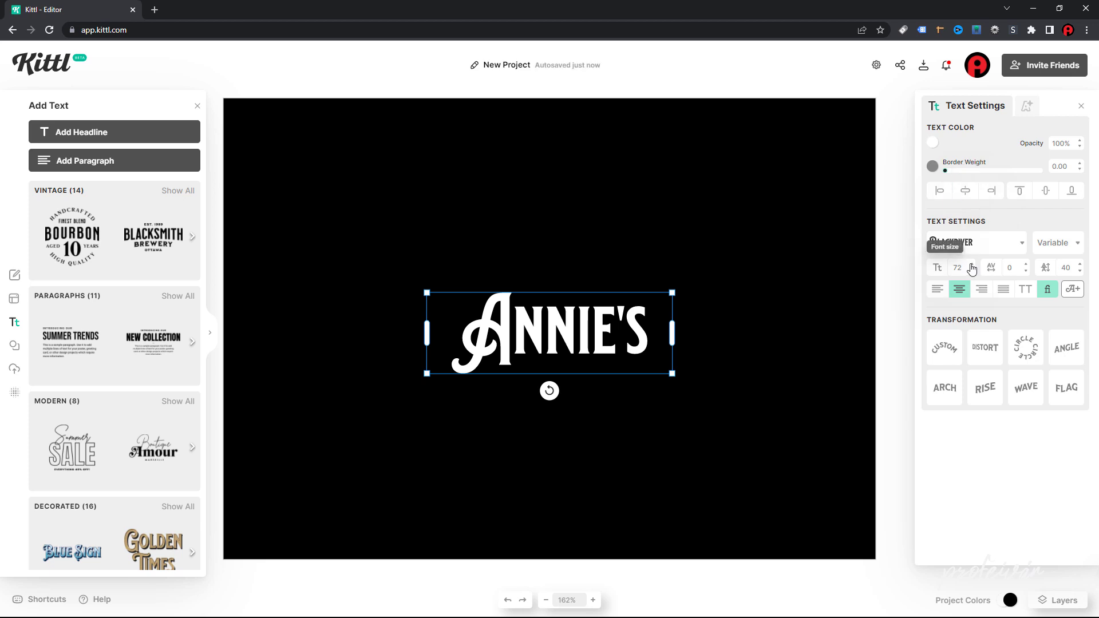
- Set the Annie's headline's letter spacing to 21 and its variable font width to 265
{"action": "left_click", "coordinate": [1025, 264]}
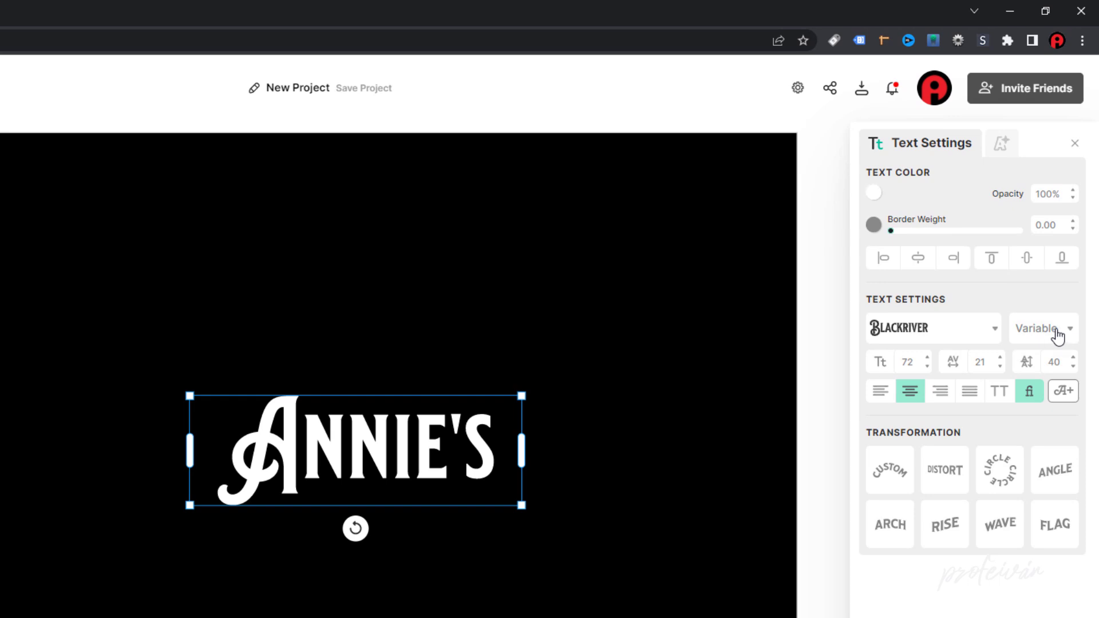
{"action": "left_click", "coordinate": [1058, 335]}
{"action": "left_click_drag", "start_coordinate": [795, 351], "coordinate": [823, 354]}
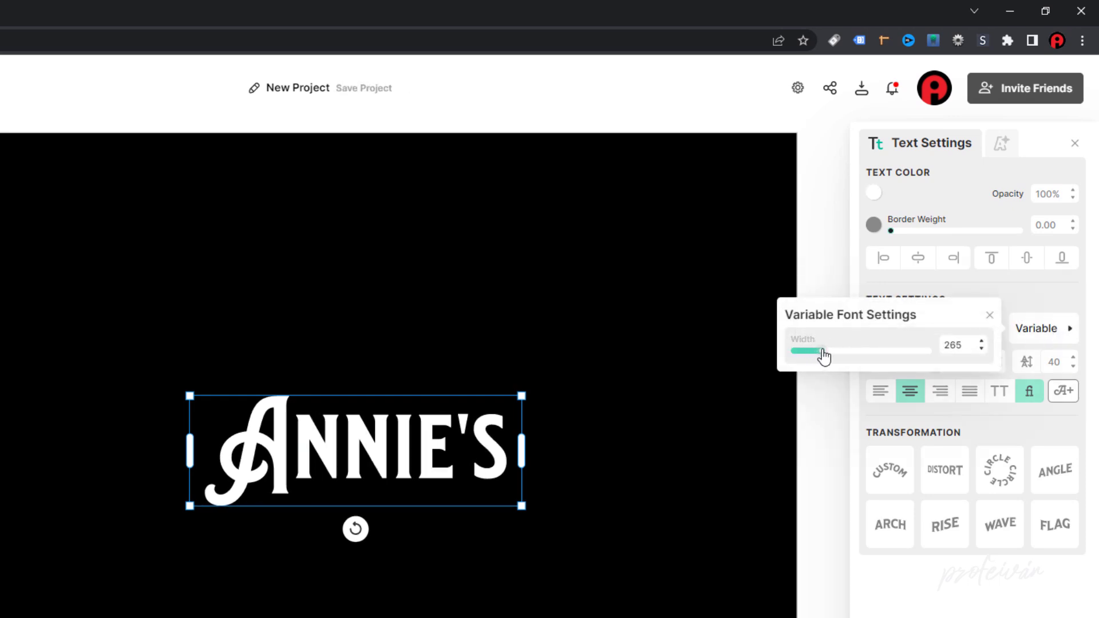
- Switch to Adobe Color and search its palettes for "vintage" to find colour inspiration
{"action": "left_click", "coordinate": [990, 315]}
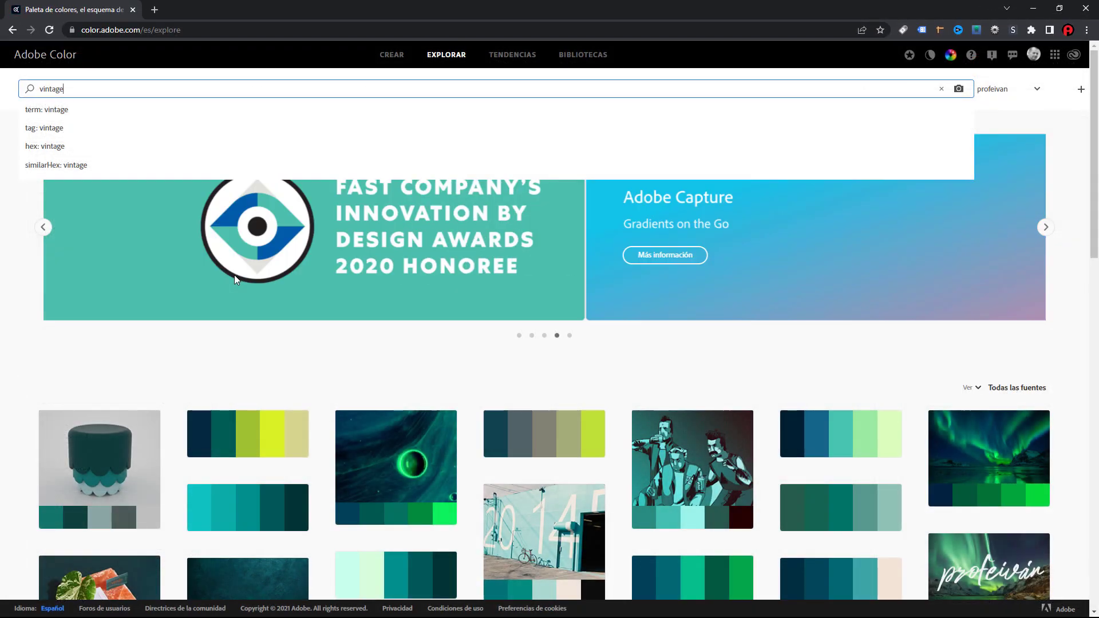
{"action": "key", "text": "Return"}
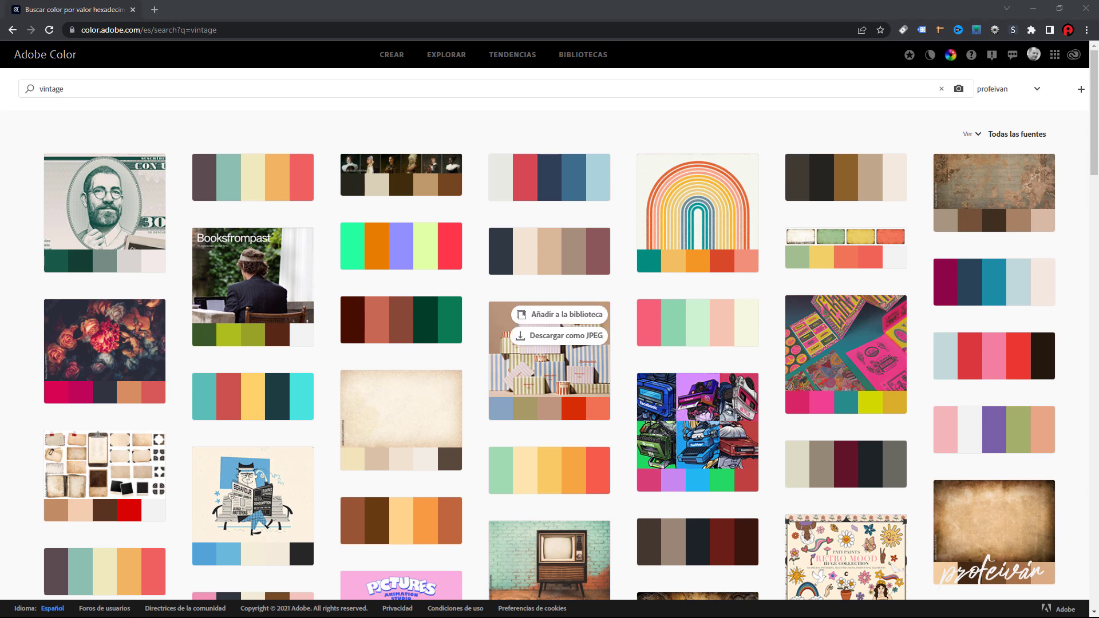
{"action": "left_click", "coordinate": [493, 335]}
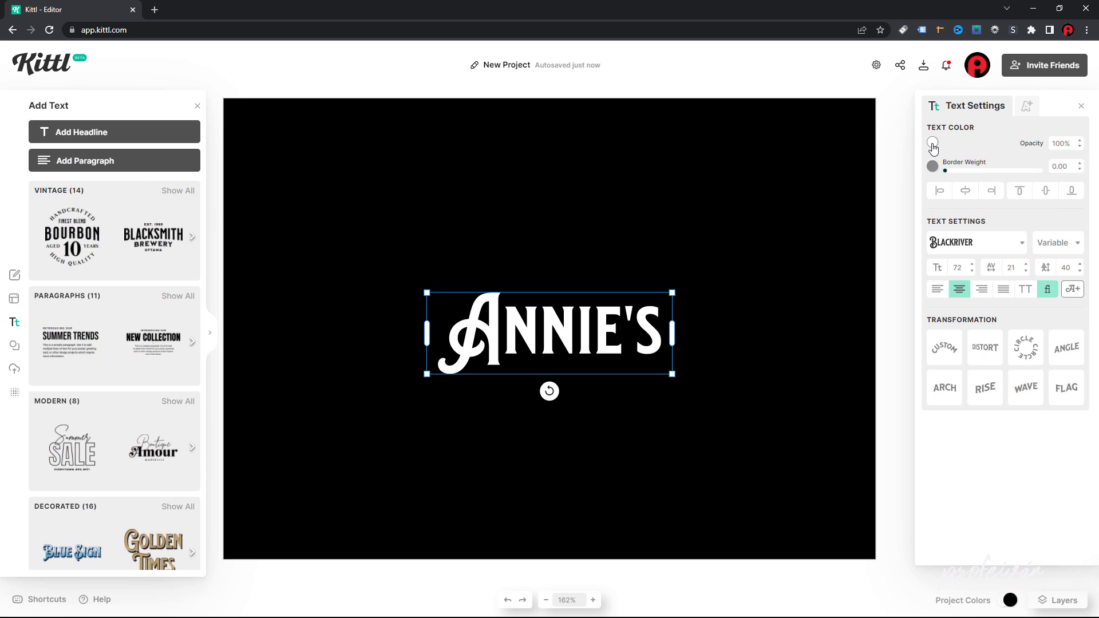
- Set the Annie's text fill to a pale cream colour (fae3b3)
{"action": "left_click", "coordinate": [933, 143]}
{"action": "left_click_drag", "start_coordinate": [781, 280], "coordinate": [794, 282]}
{"action": "left_click_drag", "start_coordinate": [801, 156], "coordinate": [809, 162]}
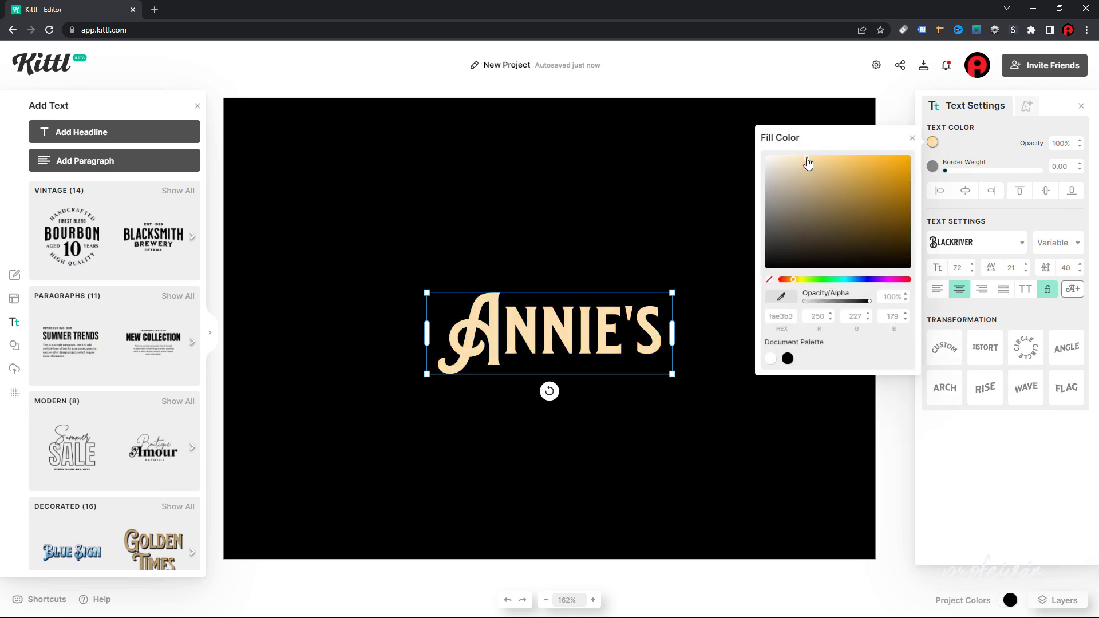
- Give the Annie's text a border of weight 4.20 in a darker beige-brown based on the cream fill
{"action": "left_click_drag", "start_coordinate": [945, 170], "coordinate": [949, 173]}
{"action": "left_click", "coordinate": [932, 167]}
{"action": "left_click", "coordinate": [770, 383]}
{"action": "left_click_drag", "start_coordinate": [813, 195], "coordinate": [809, 221]}
{"action": "left_click", "coordinate": [948, 158]}
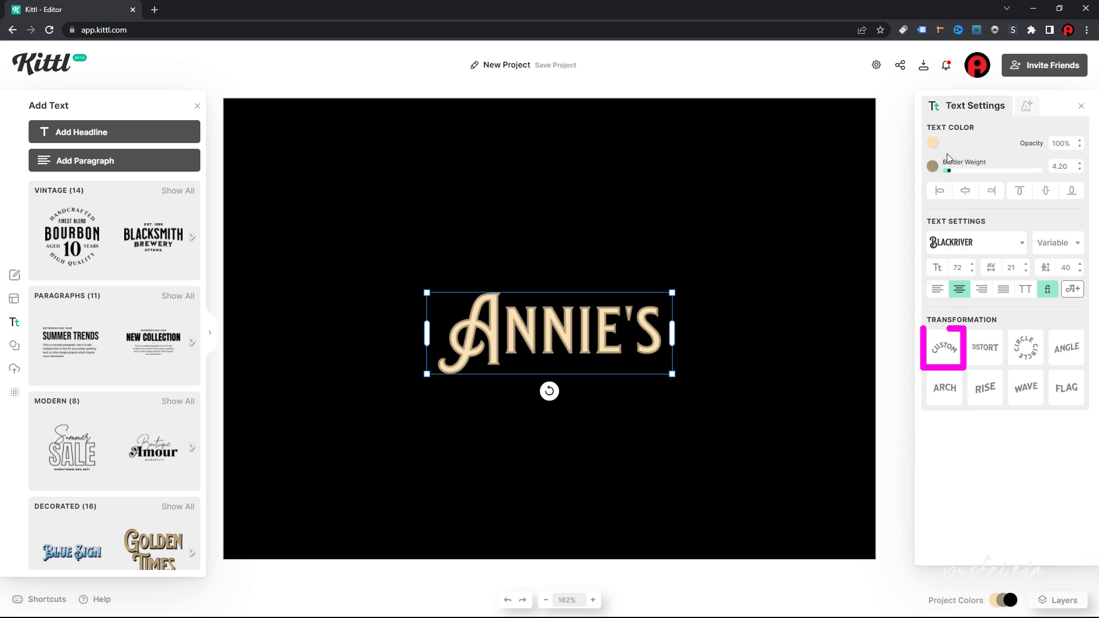
- Try the Custom transformation with a bent path, and the Circle, Angle, Arch, Rise and Wave transformations on the Annie's text
{"action": "left_click", "coordinate": [944, 347]}
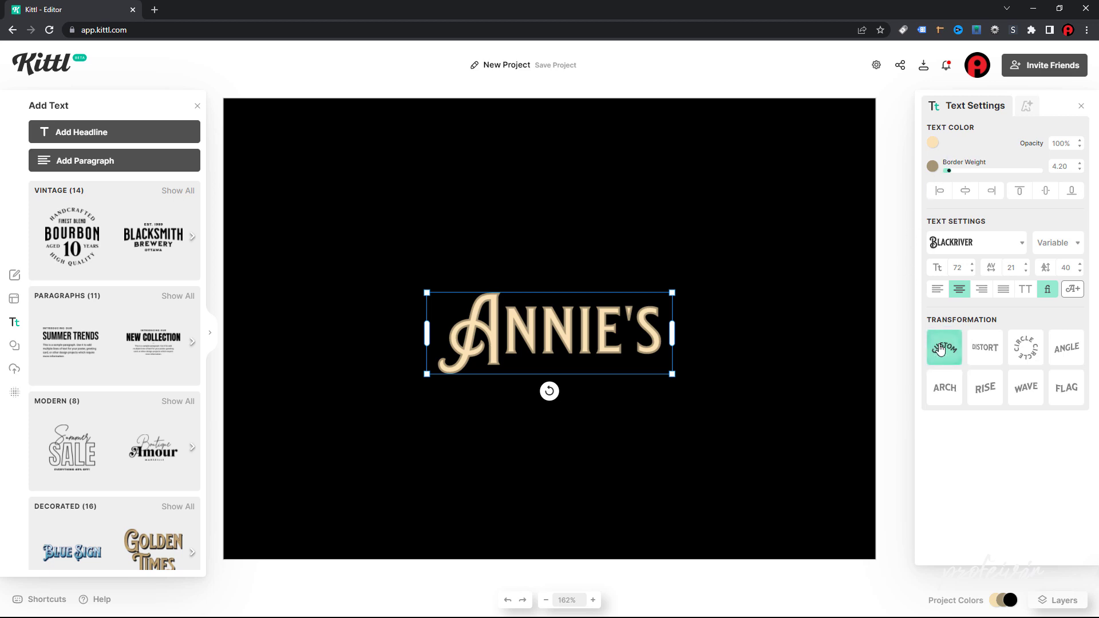
{"action": "left_click_drag", "start_coordinate": [556, 332], "coordinate": [556, 378]}
{"action": "left_click_drag", "start_coordinate": [628, 335], "coordinate": [630, 254]}
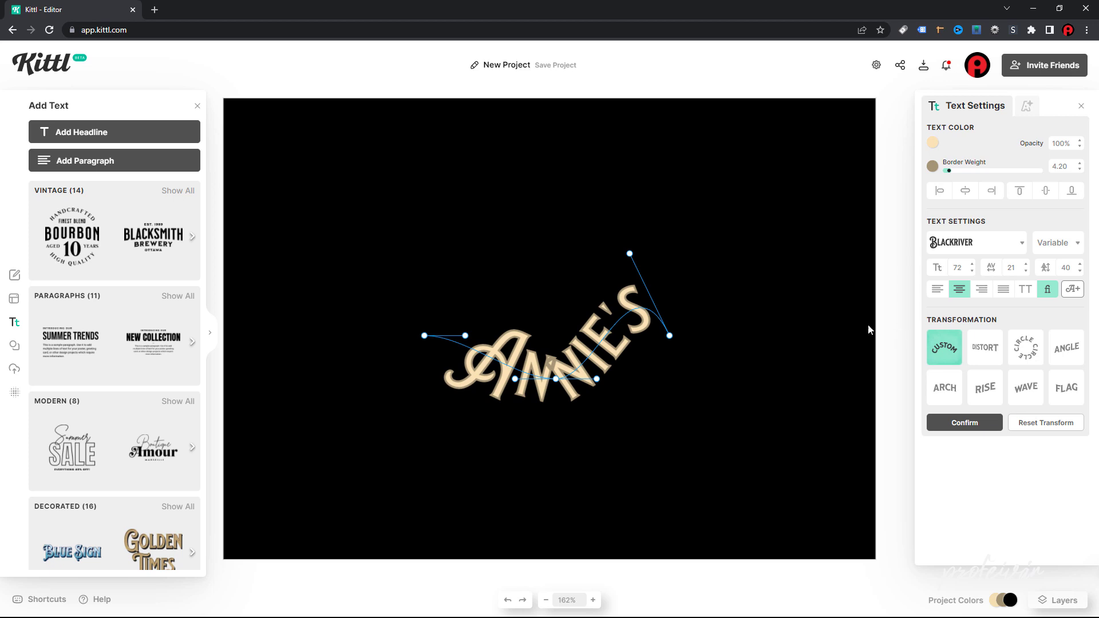
{"action": "left_click", "coordinate": [1025, 351]}
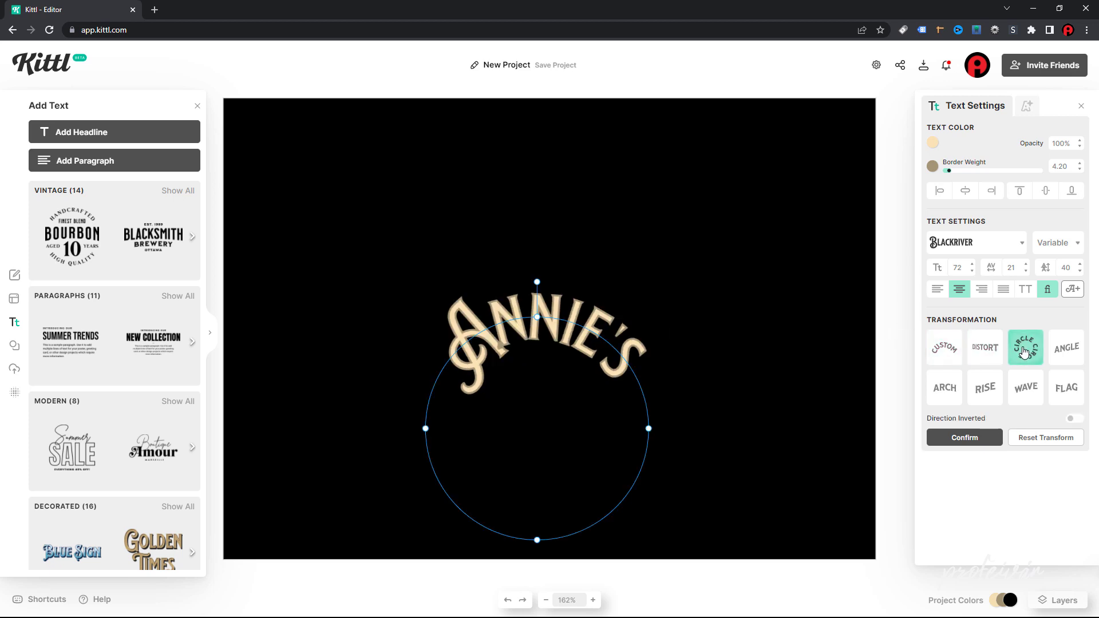
{"action": "left_click", "coordinate": [1066, 347]}
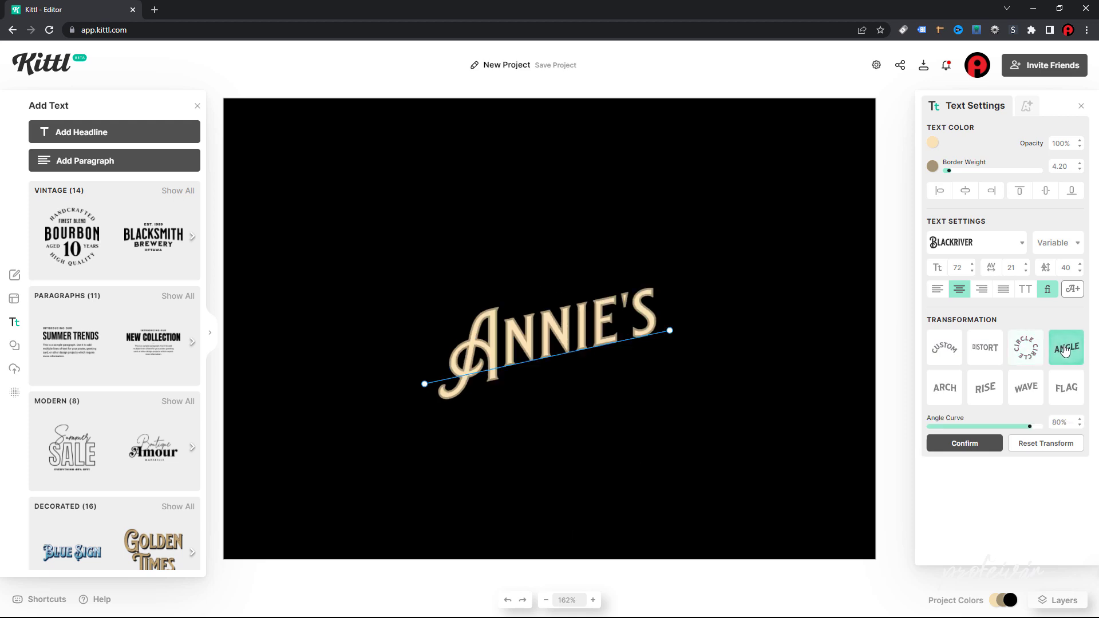
{"action": "left_click", "coordinate": [945, 389]}
{"action": "left_click", "coordinate": [986, 388]}
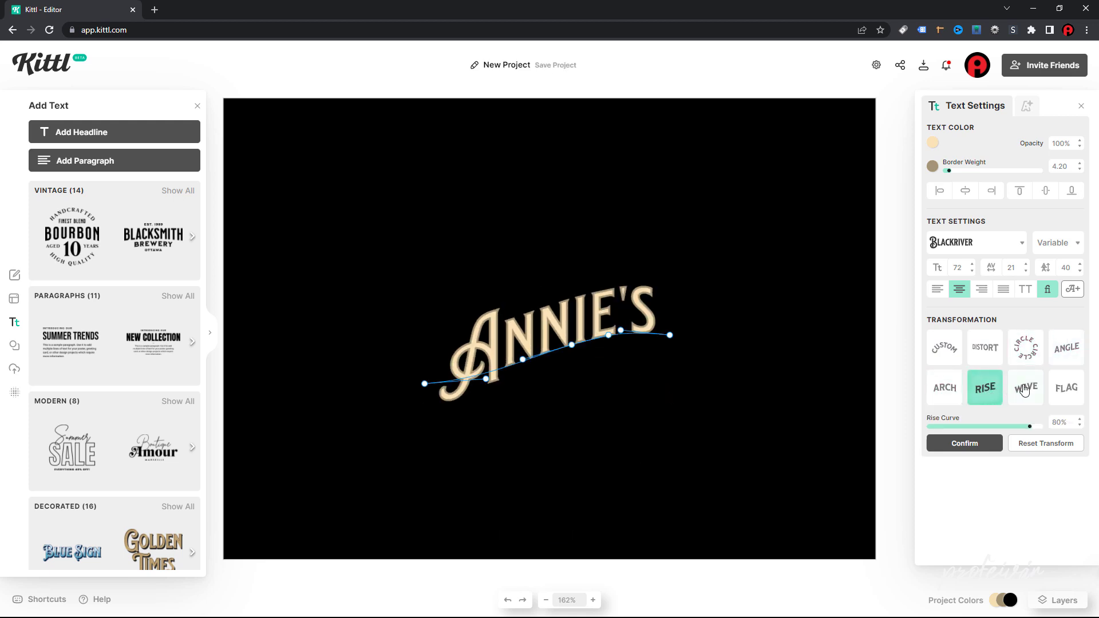
{"action": "left_click", "coordinate": [1026, 388]}
- Apply the Flag transformation to the Annie's text with a curve of 53%
{"action": "left_click", "coordinate": [1066, 389]}
{"action": "mouse_move", "coordinate": [1030, 426]}
{"action": "left_mouse_down"}
{"action": "mouse_move", "coordinate": [939, 427]}
{"action": "mouse_move", "coordinate": [1015, 427]}
{"action": "left_mouse_up"}
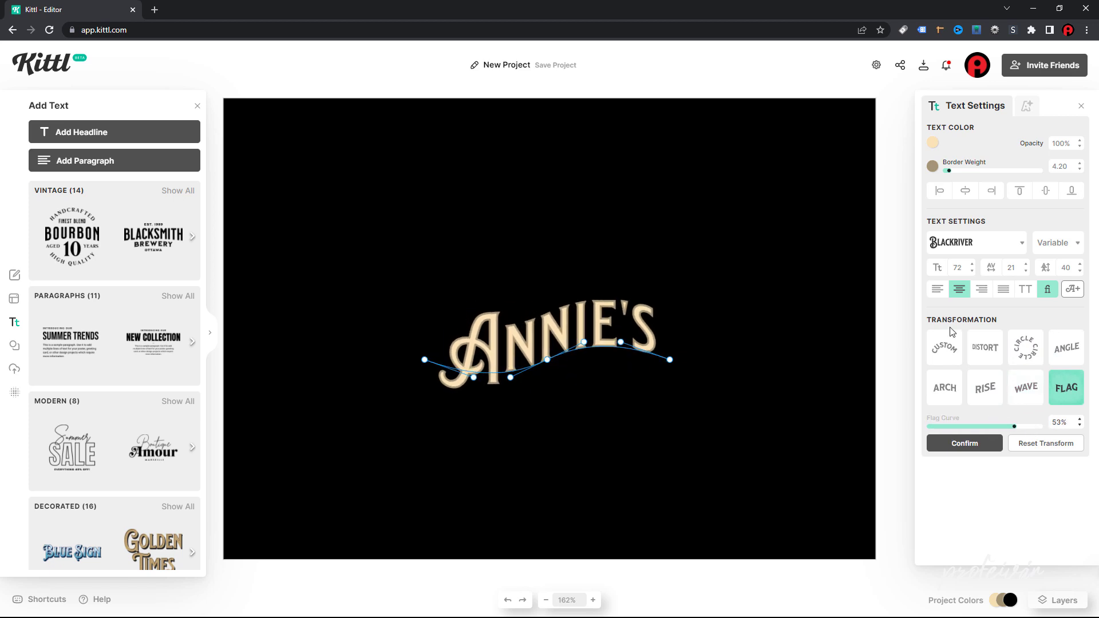
- Add a Block Shadow to the Annie's text with an offset of 5 and an angle of -132°
{"action": "left_click", "coordinate": [1022, 106]}
{"action": "left_click", "coordinate": [1021, 158]}
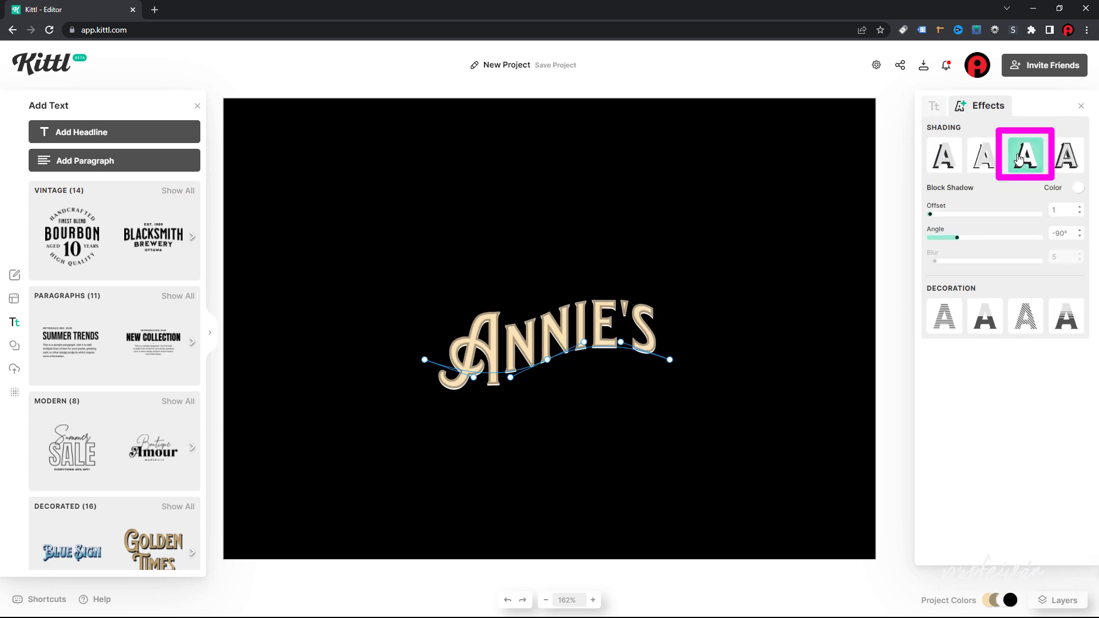
{"action": "left_click", "coordinate": [592, 600]}
{"action": "left_click", "coordinate": [593, 600]}
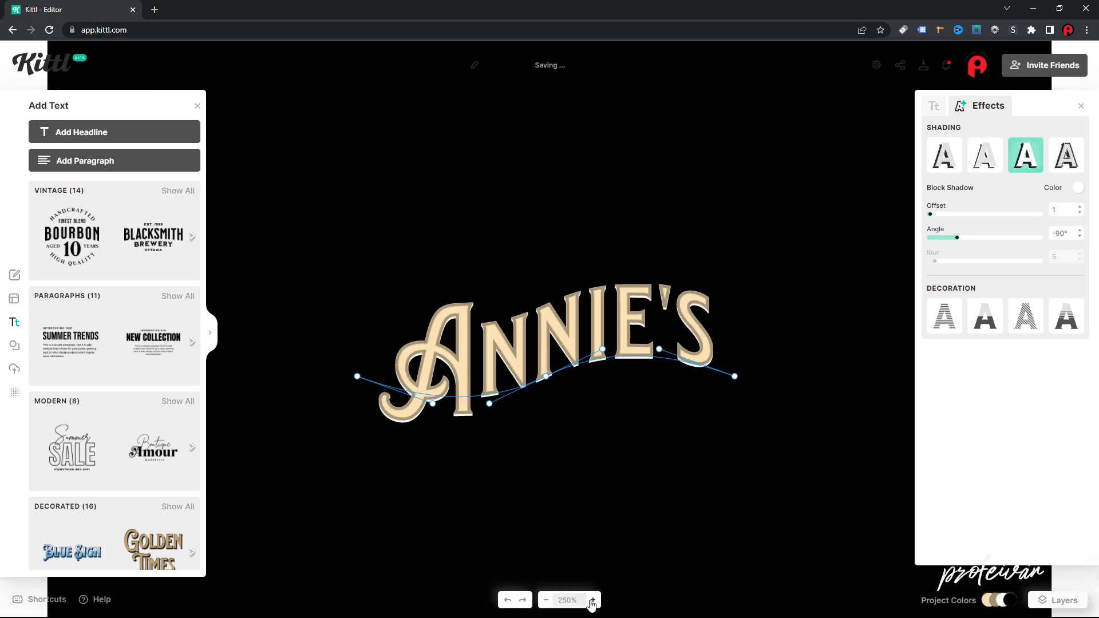
{"action": "left_click", "coordinate": [593, 600]}
{"action": "left_click_drag", "start_coordinate": [931, 214], "coordinate": [946, 242]}
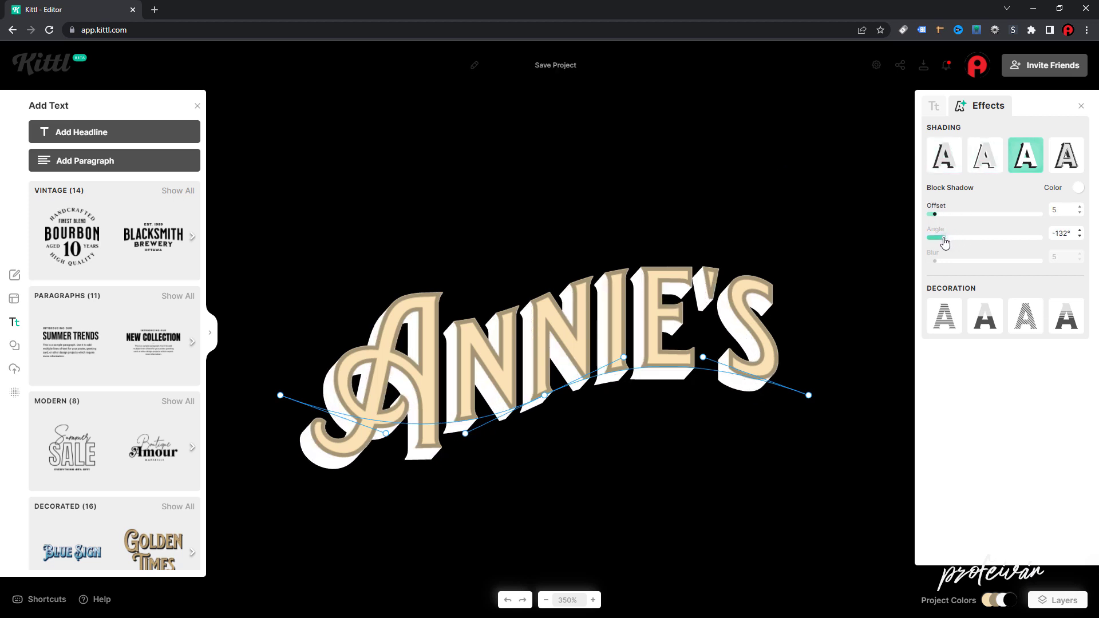
- Try the Horizontal Lines decoration at 2% weight and 1% distance, and replace it with the two-tone fading-lines decoration
{"action": "left_click", "coordinate": [952, 320]}
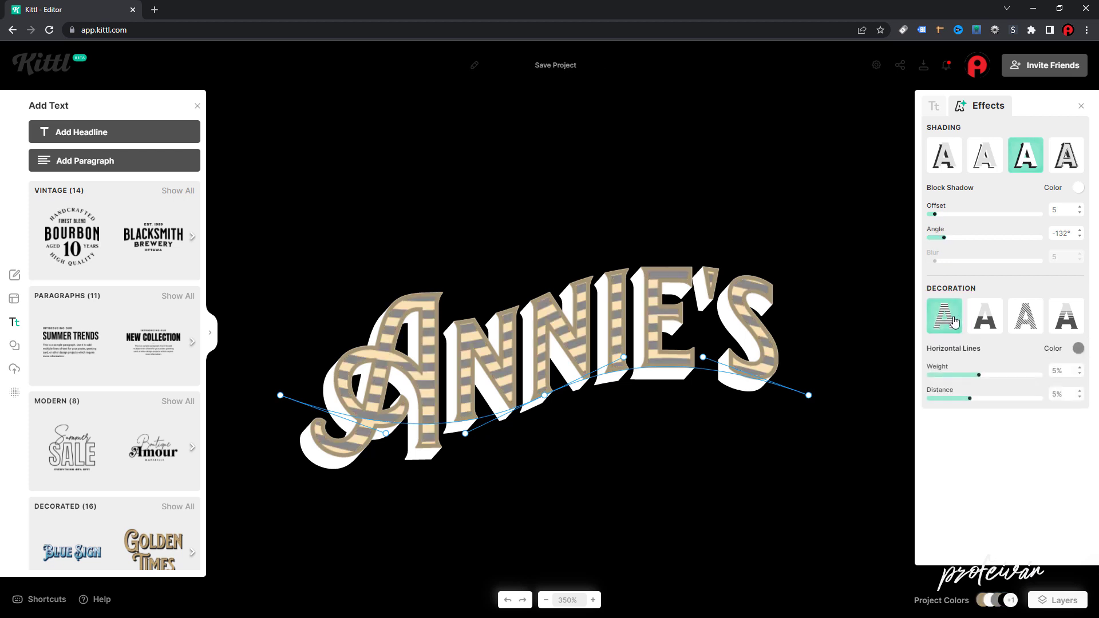
{"action": "left_click_drag", "start_coordinate": [980, 376], "coordinate": [928, 400]}
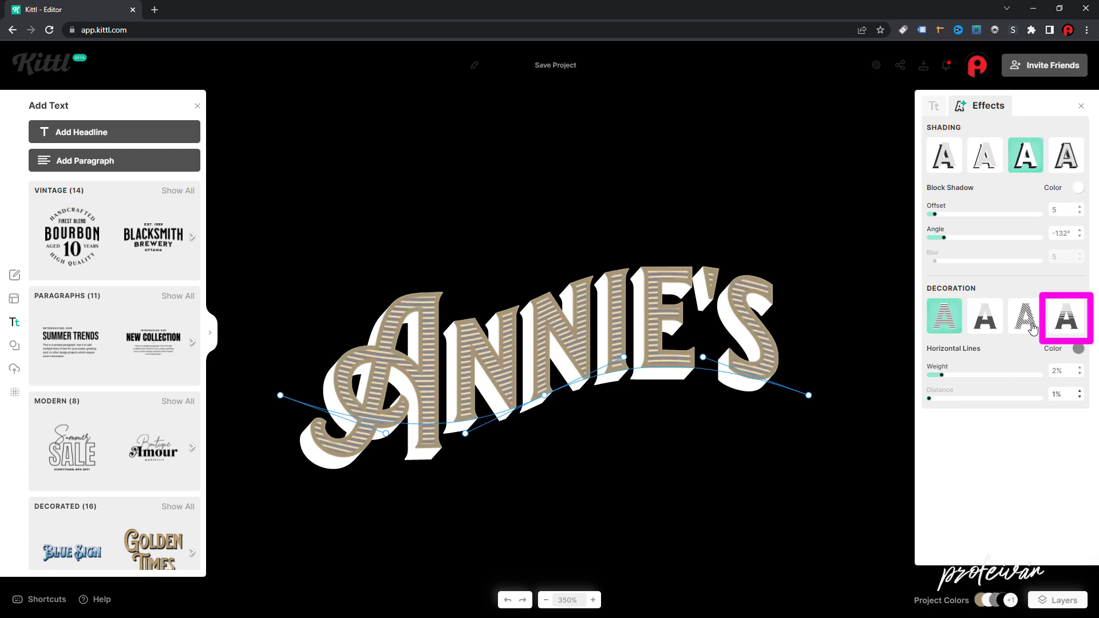
{"action": "left_click", "coordinate": [1057, 325]}
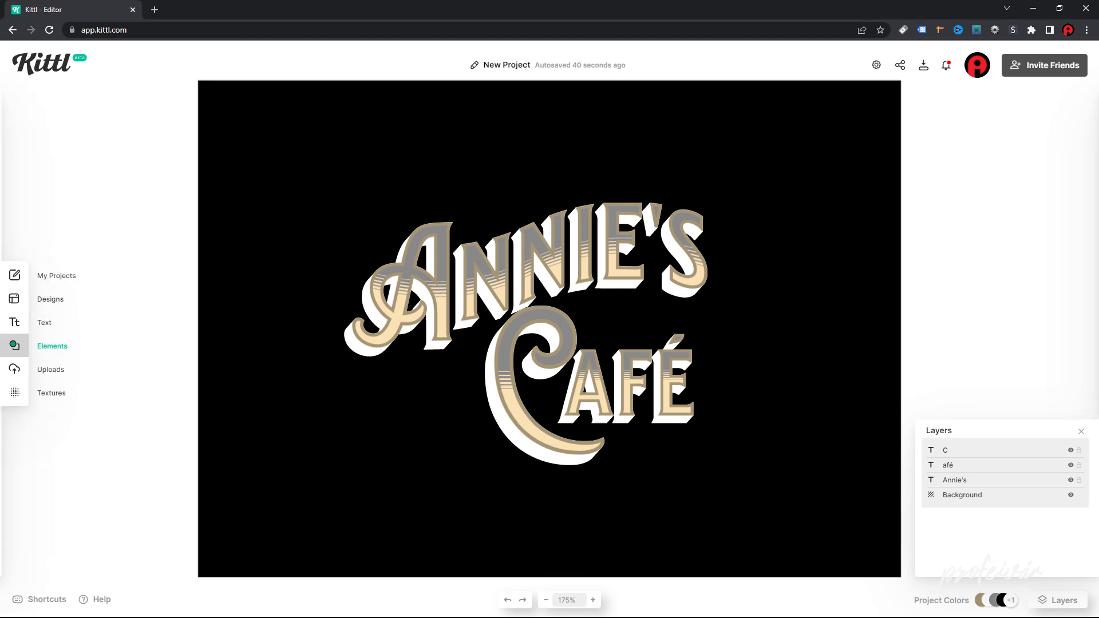
- Browse the element categories and add the curved ornament from Bold Flourishes beside the Annie's text
{"action": "left_click", "coordinate": [14, 345]}
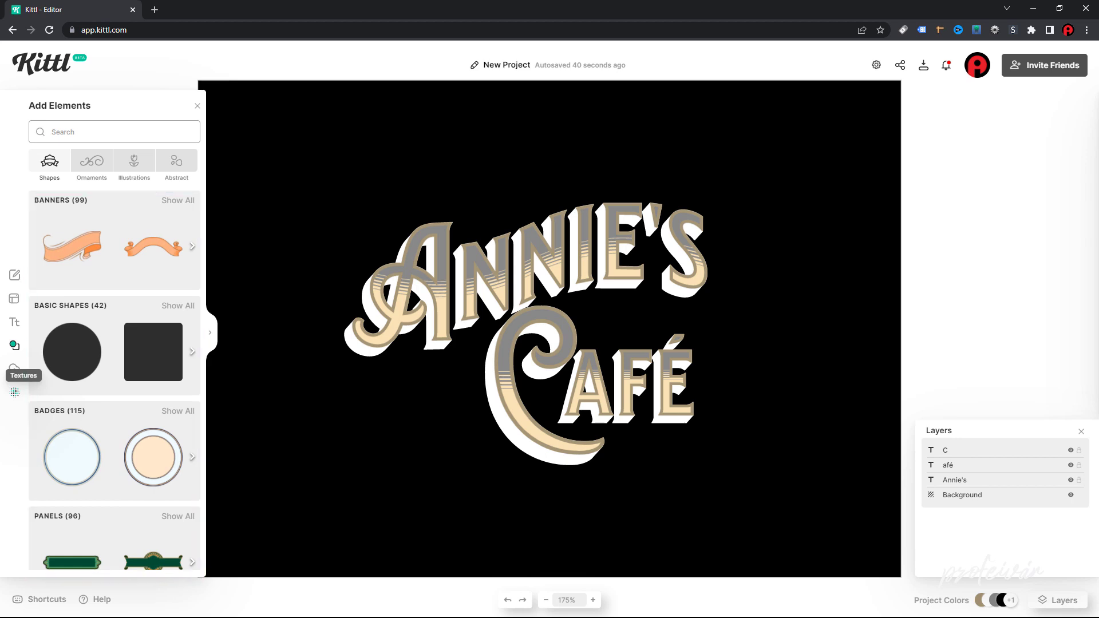
{"action": "left_click", "coordinate": [92, 162]}
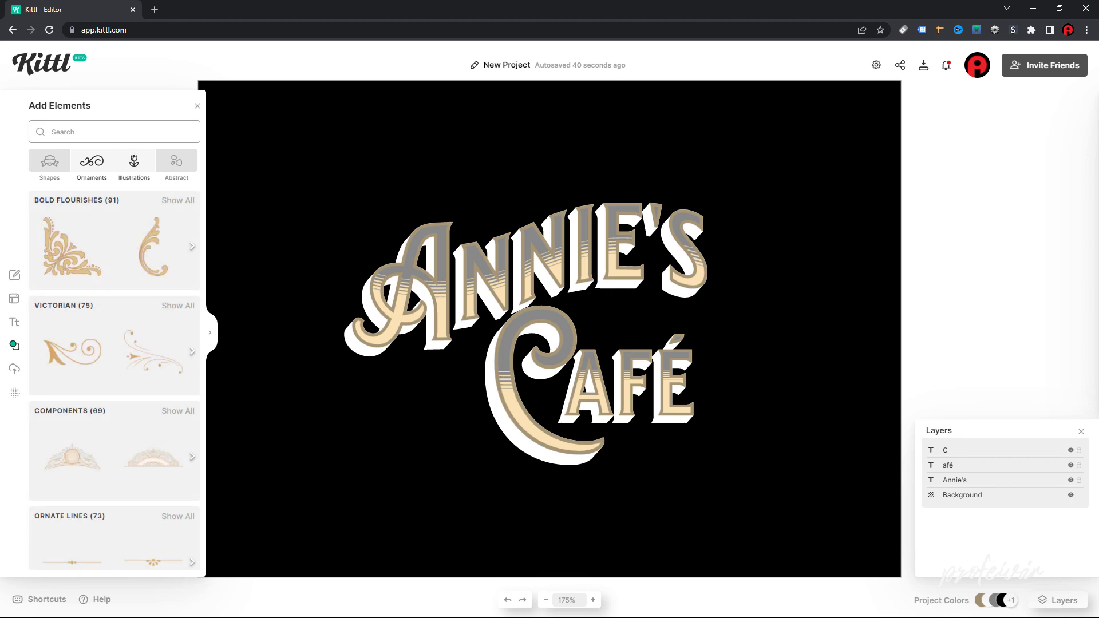
{"action": "left_click", "coordinate": [134, 161]}
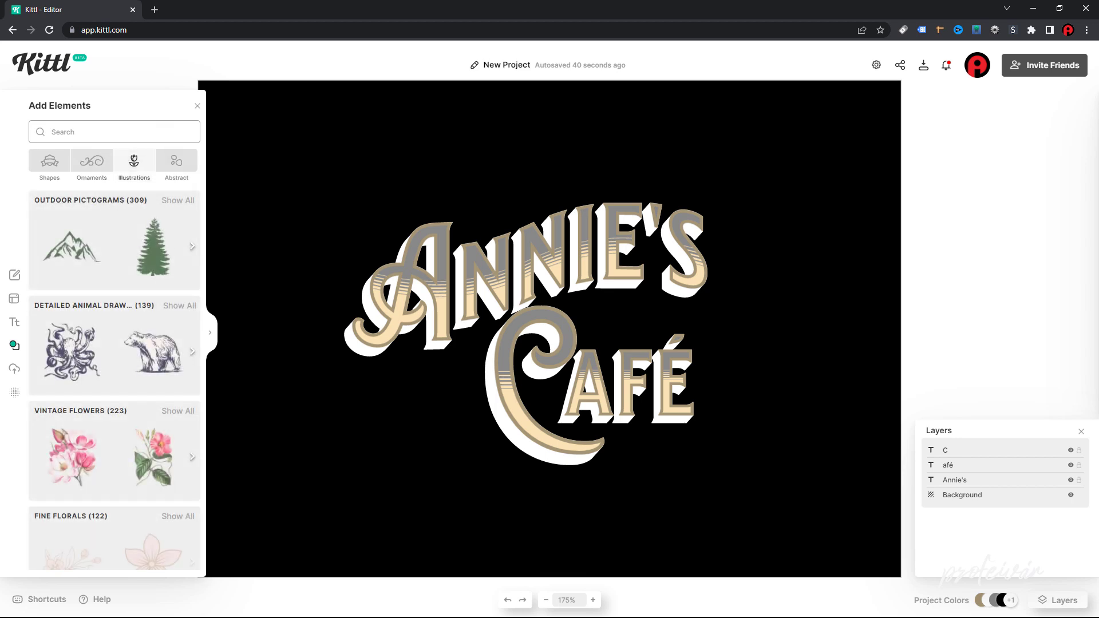
{"action": "left_click", "coordinate": [92, 162]}
{"action": "left_click_drag", "start_coordinate": [161, 255], "coordinate": [307, 256]}
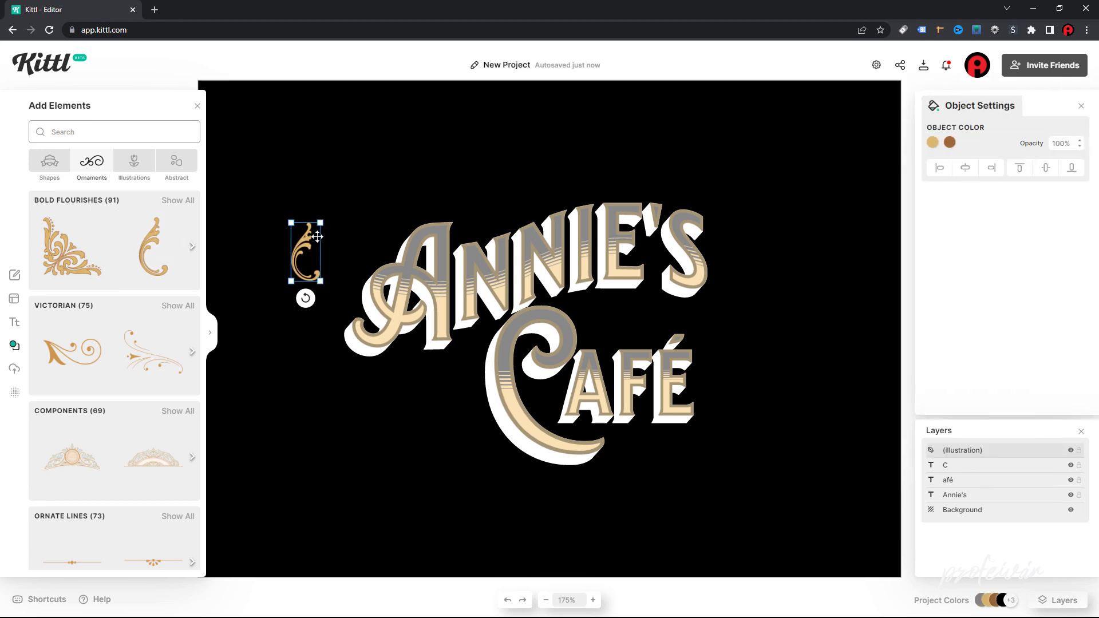
- Enlarge the flourish, move it below the A of Annie's and rotate it to curve towards the C of Café
{"action": "left_click_drag", "start_coordinate": [321, 221], "coordinate": [354, 155]}
{"action": "left_click", "coordinate": [329, 212]}
{"action": "left_click_drag", "start_coordinate": [317, 223], "coordinate": [406, 394]}
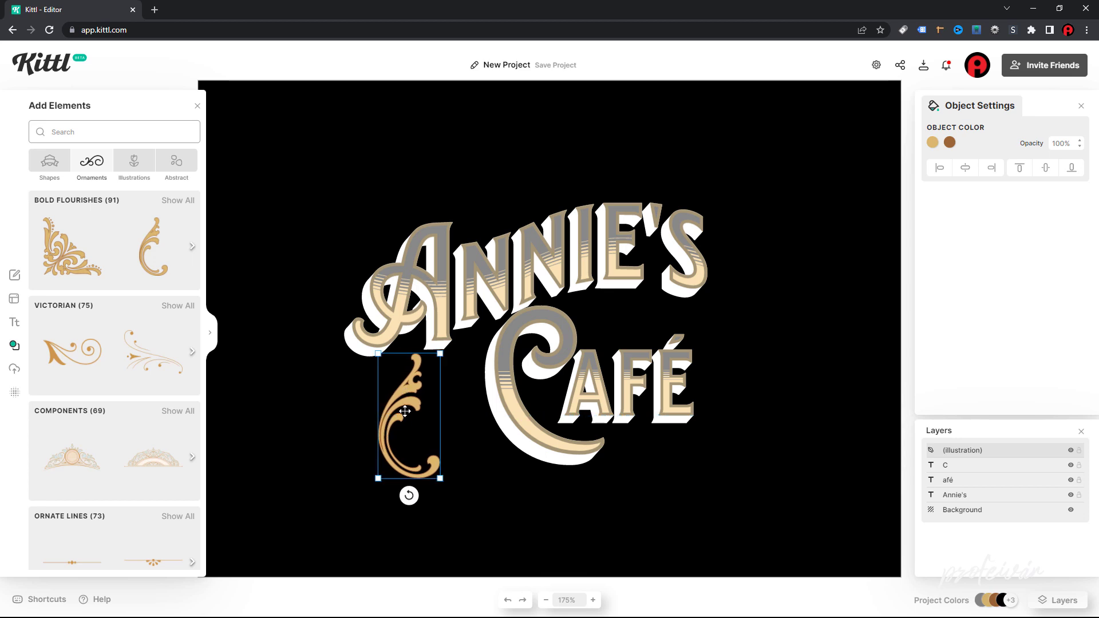
{"action": "left_click_drag", "start_coordinate": [409, 496], "coordinate": [471, 461]}
{"action": "left_click", "coordinate": [353, 435]}
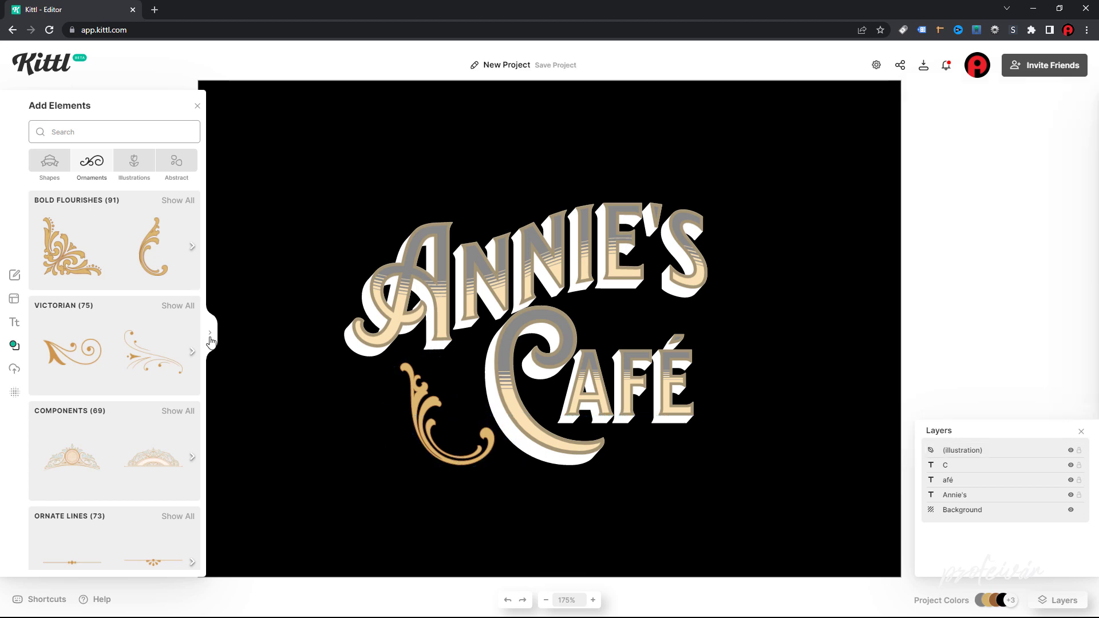
- Add the curled scroll ornament with leaf details from the Victorian collection and shift it down over the Café text
{"action": "left_click", "coordinate": [210, 340]}
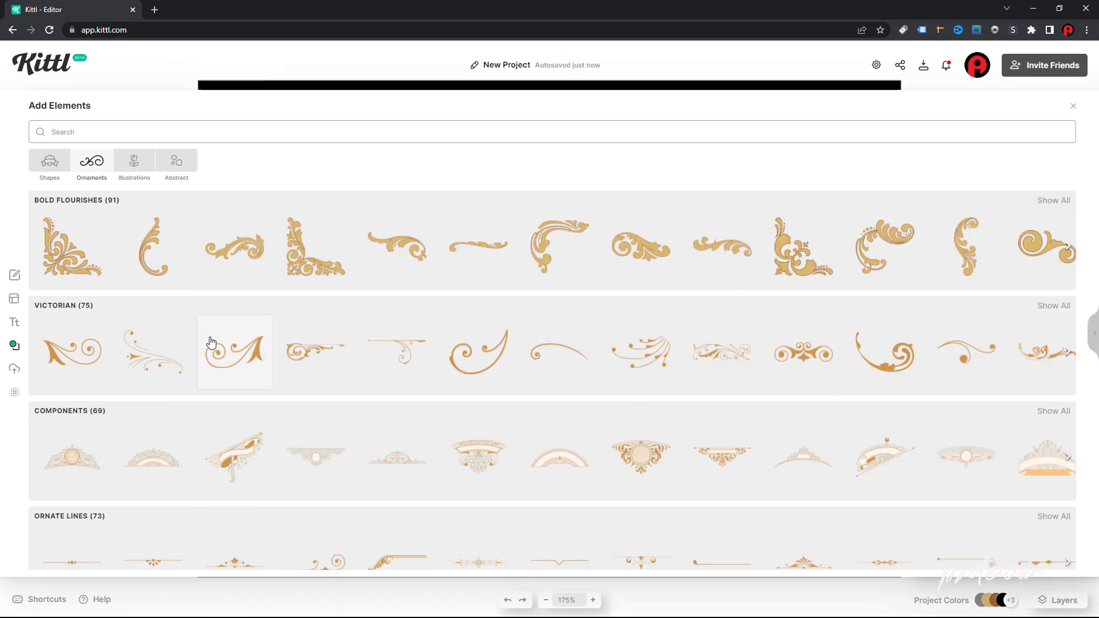
{"action": "left_click", "coordinate": [899, 368]}
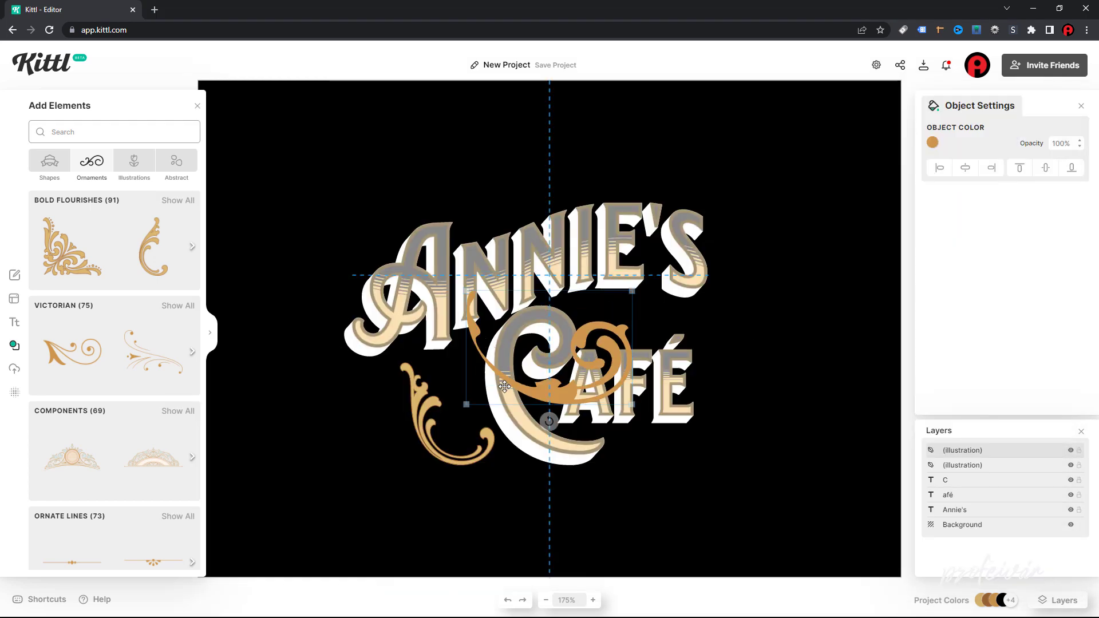
{"action": "left_click_drag", "start_coordinate": [504, 387], "coordinate": [504, 438]}
- Move the flourish to the upper left of the Annie's A, rotate it around the letter, and position the scroll beneath Café
{"action": "left_click_drag", "start_coordinate": [412, 361], "coordinate": [369, 131]}
{"action": "left_click_drag", "start_coordinate": [613, 424], "coordinate": [675, 463]}
{"action": "left_click", "coordinate": [412, 186]}
{"action": "left_click_drag", "start_coordinate": [447, 245], "coordinate": [315, 310]}
- Recolour the Victorian scroll with the golden tan from the document palette so it matches the flourish
{"action": "left_click", "coordinate": [949, 142]}
{"action": "left_click", "coordinate": [809, 358]}
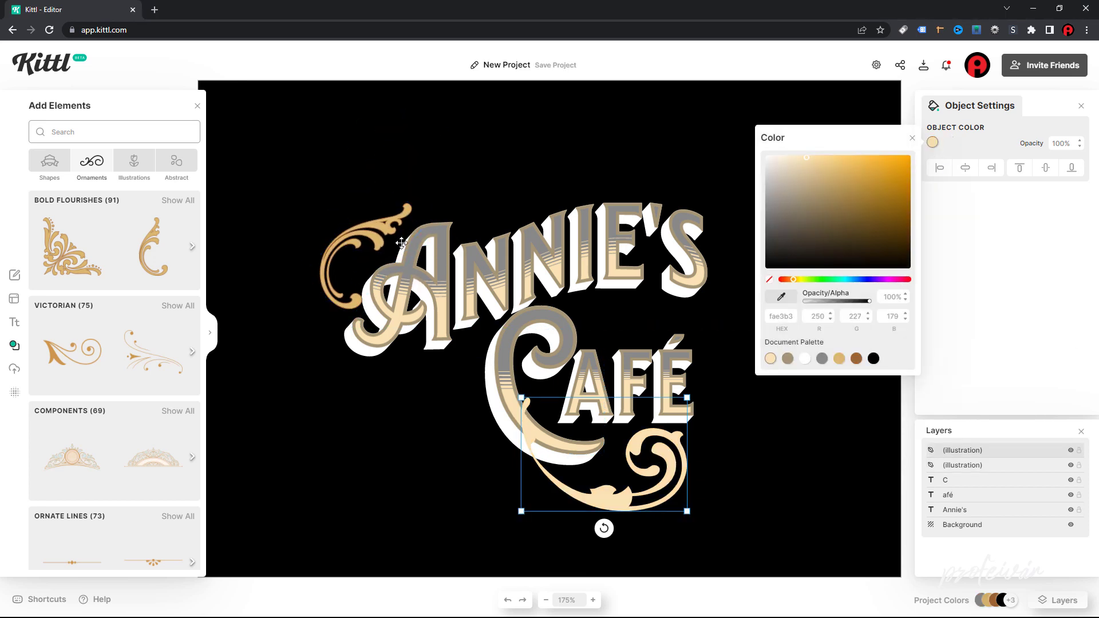
{"action": "left_click", "coordinate": [949, 139]}
{"action": "left_click", "coordinate": [933, 142]}
{"action": "left_click", "coordinate": [838, 359]}
{"action": "left_click", "coordinate": [932, 149]}
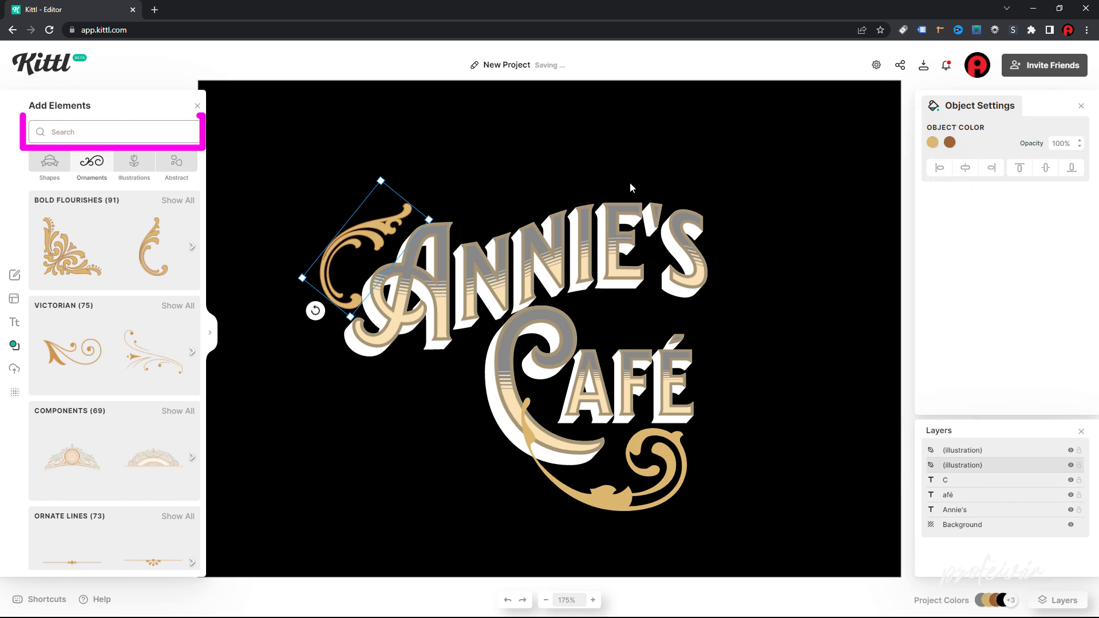
- Search the elements for "cafe" and place the coffee bean sack illustration to the left of the C of Café
{"action": "type", "text": "caafe"}
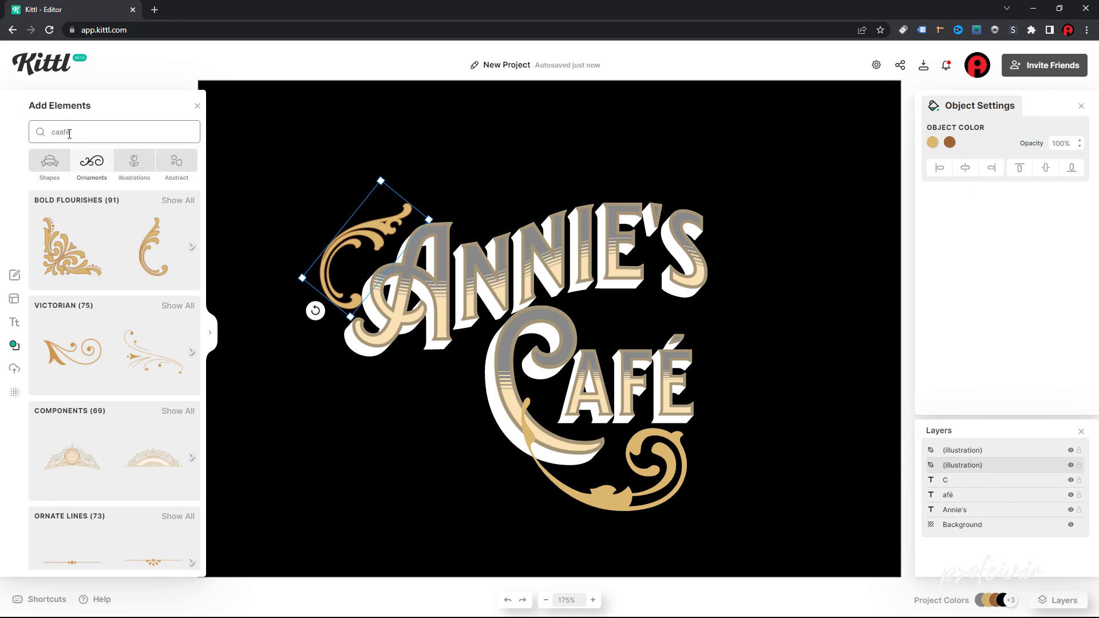
{"action": "key", "text": "BackSpace"}
{"action": "key", "text": "BackSpace"}
{"action": "key", "text": "BackSpace"}
{"action": "type", "text": "fe"}
{"action": "key", "text": "Return"}
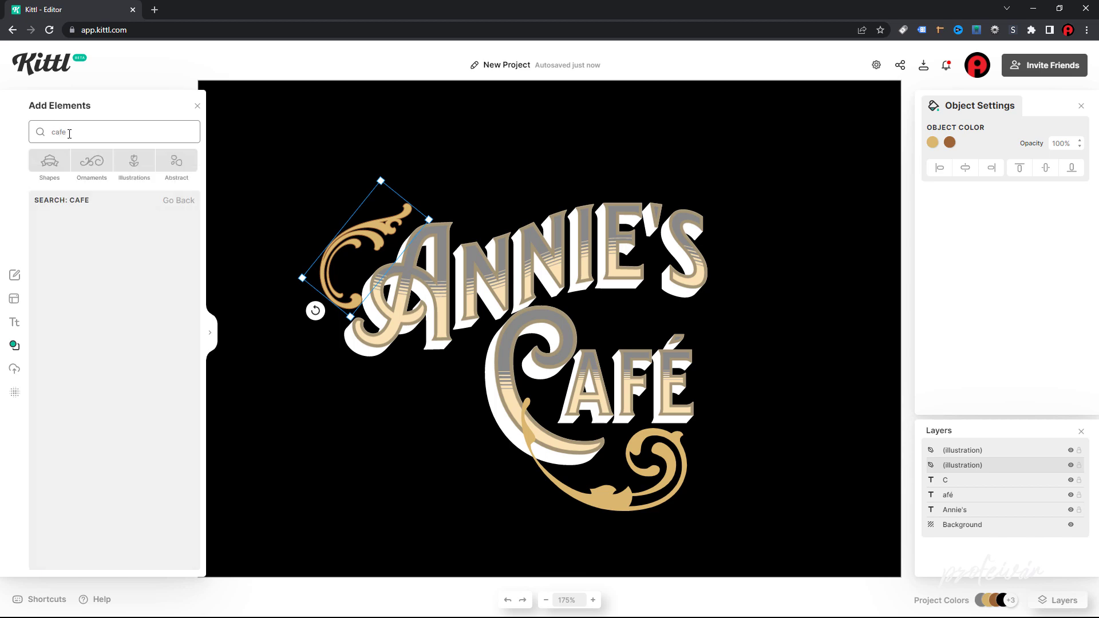
{"action": "left_click", "coordinate": [156, 330]}
{"action": "left_click_drag", "start_coordinate": [530, 435], "coordinate": [411, 431]}
{"action": "left_click_drag", "start_coordinate": [512, 468], "coordinate": [543, 492]}
{"action": "left_click_drag", "start_coordinate": [484, 445], "coordinate": [471, 453]}
{"action": "key", "text": "ctrl+z"}
{"action": "key", "text": "ctrl+z"}
- Recolour the coffee sack illustration with white for its light areas and beige-brown for its dark areas
{"action": "left_click", "coordinate": [465, 438]}
{"action": "left_click", "coordinate": [933, 146]}
{"action": "left_click", "coordinate": [771, 359]}
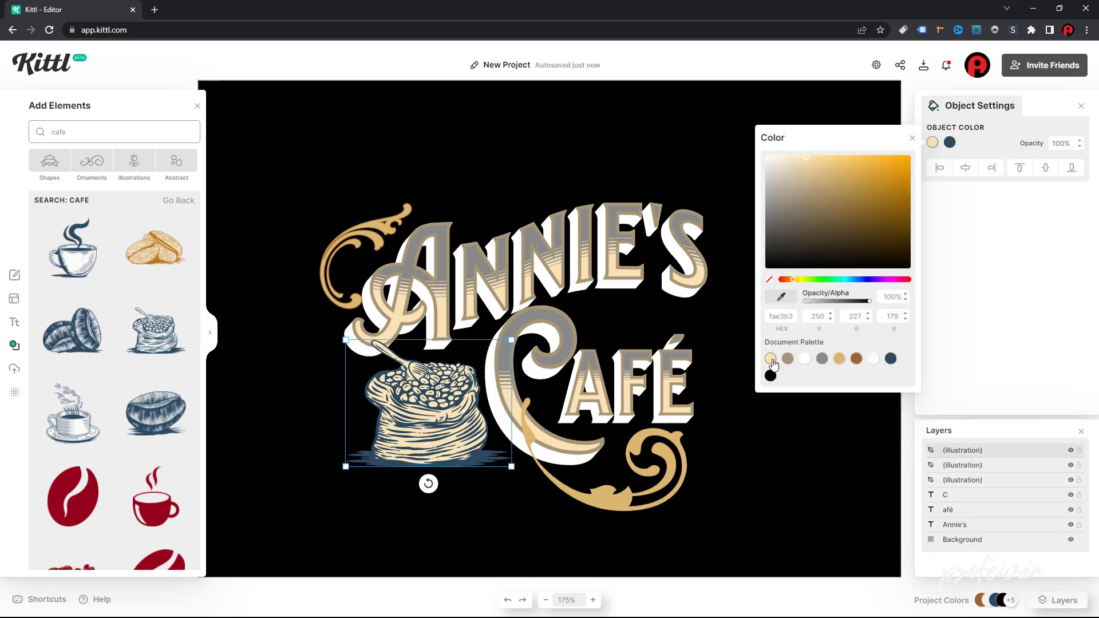
{"action": "left_click", "coordinate": [804, 358]}
{"action": "left_click", "coordinate": [949, 142]}
{"action": "left_click", "coordinate": [805, 359]}
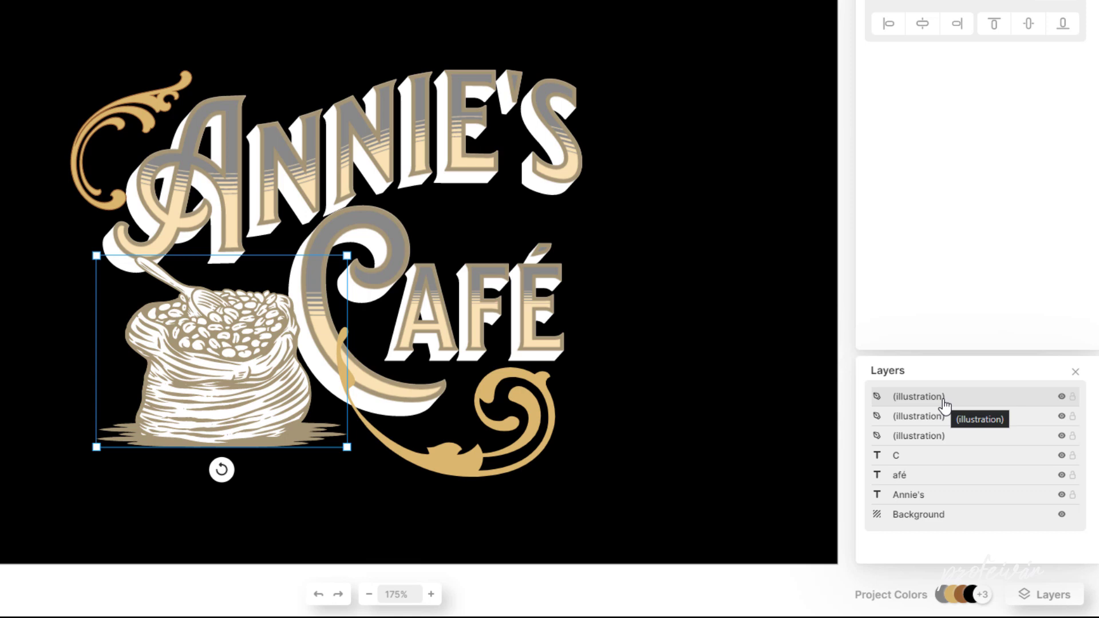
- Move the Annie's text to the top of the layer order, in front of the coffee sack
{"action": "left_click", "coordinate": [212, 225]}
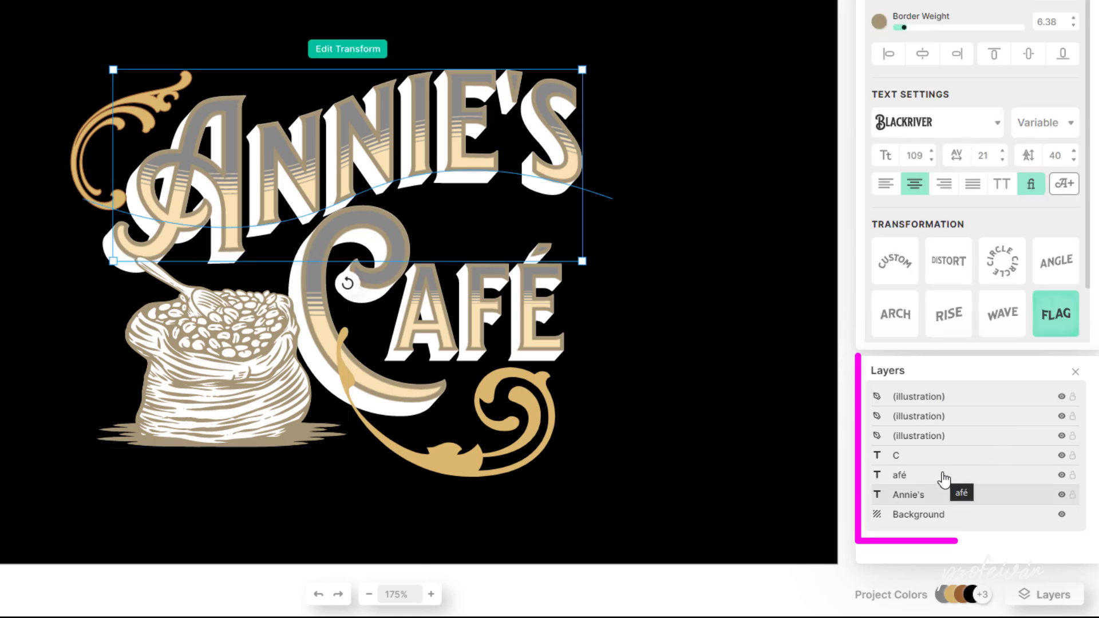
{"action": "left_click_drag", "start_coordinate": [945, 497], "coordinate": [945, 398]}
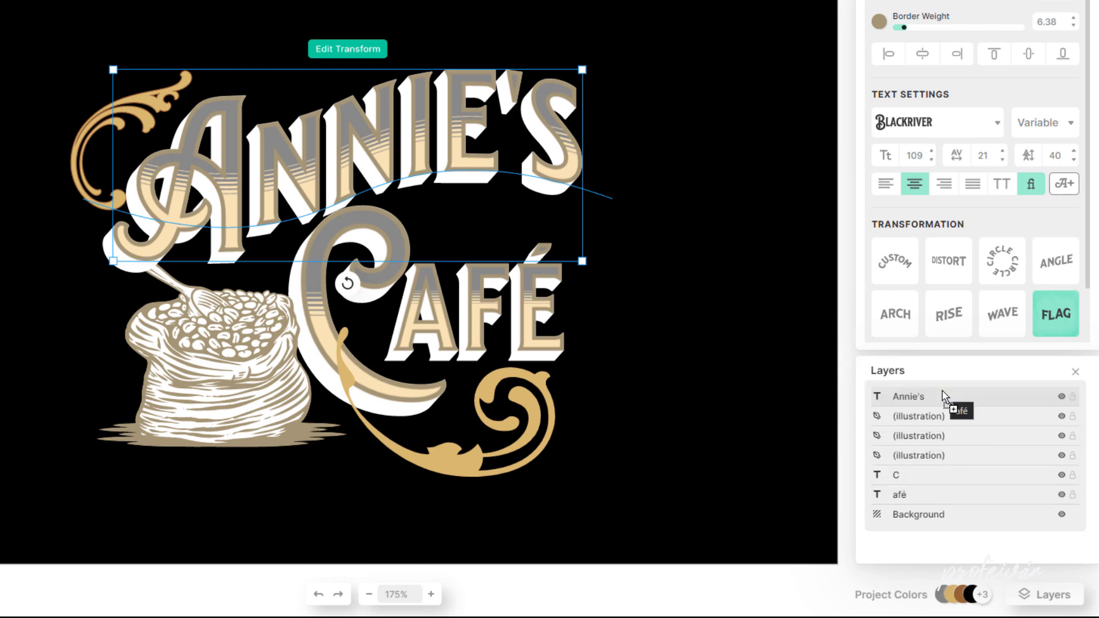
- Send the golden scroll ornament beneath Café to the back of the layer order and close the elements list
{"action": "left_click", "coordinate": [541, 414]}
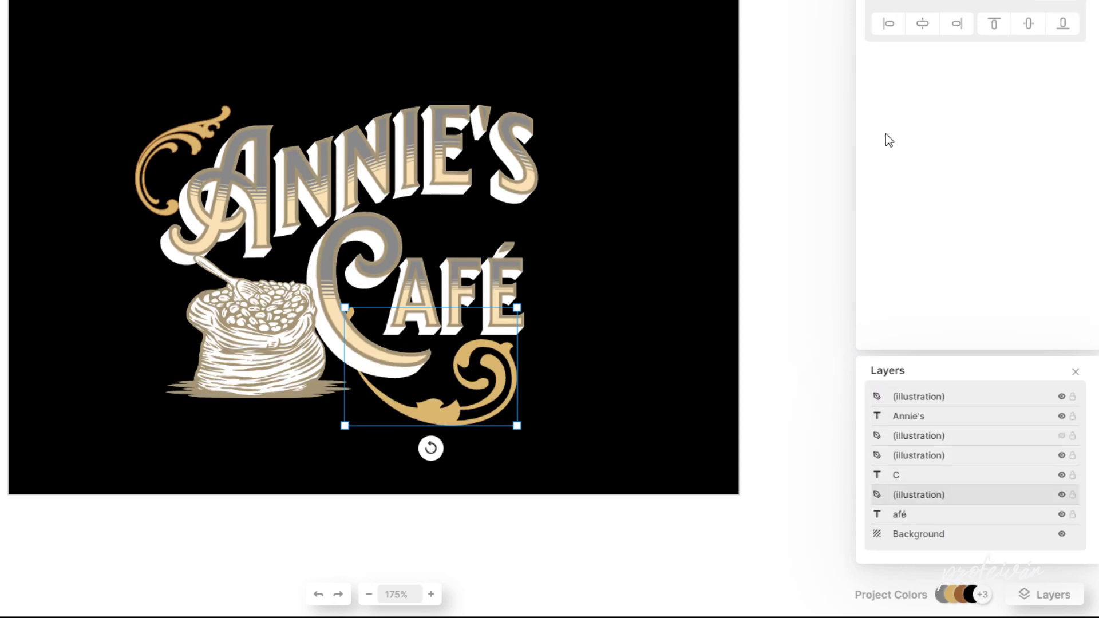
{"action": "right_click", "coordinate": [497, 375]}
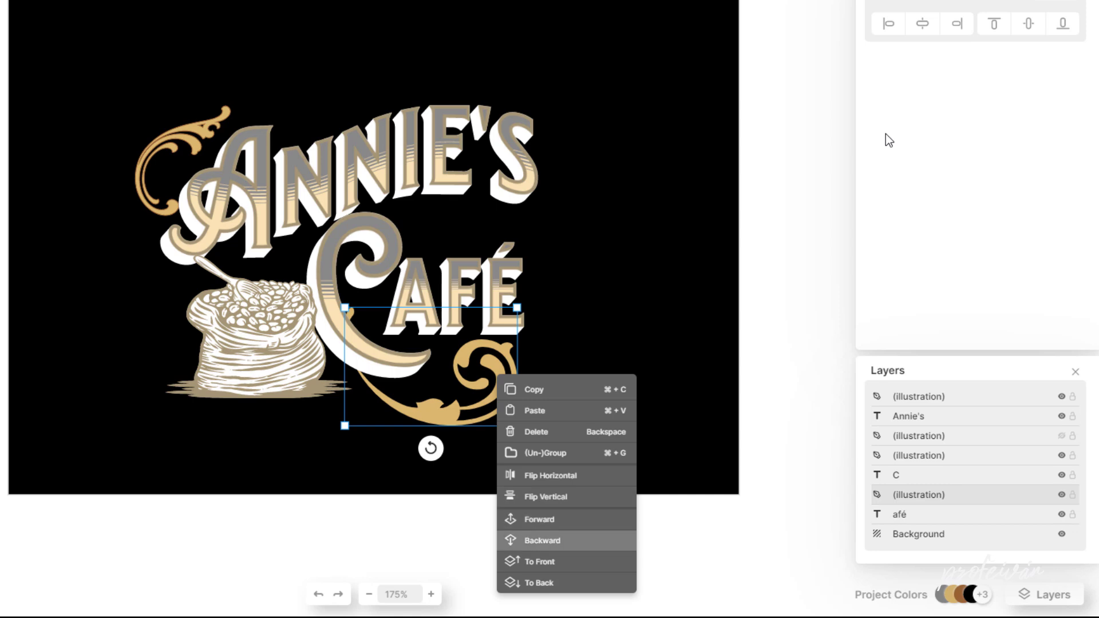
{"action": "left_click", "coordinate": [539, 562]}
{"action": "right_click", "coordinate": [497, 372]}
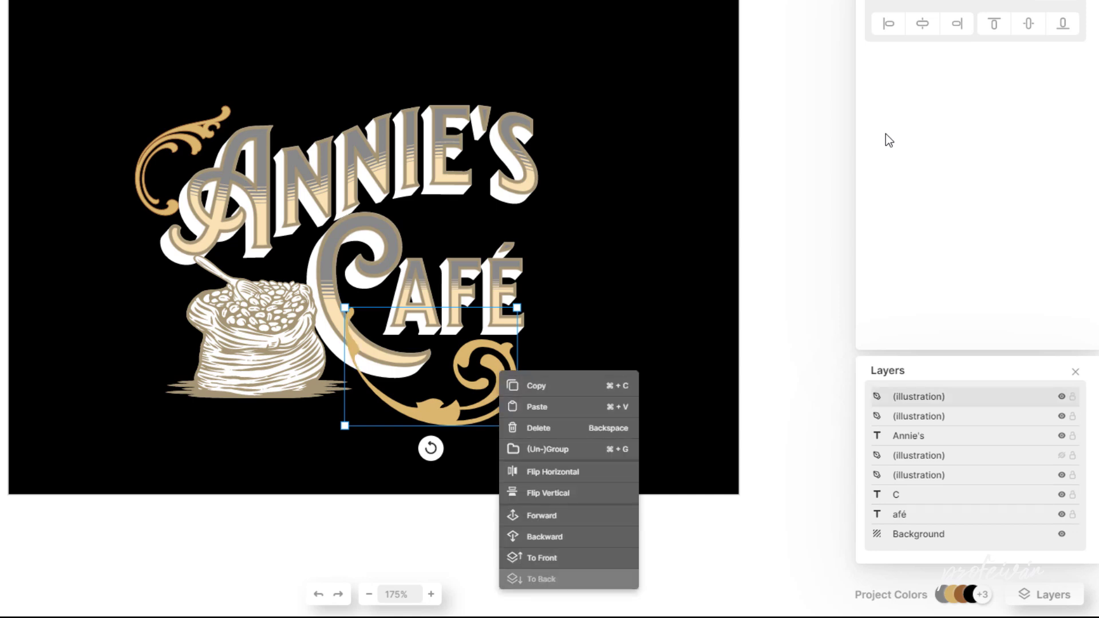
{"action": "left_click", "coordinate": [540, 580]}
{"action": "left_click", "coordinate": [561, 549]}
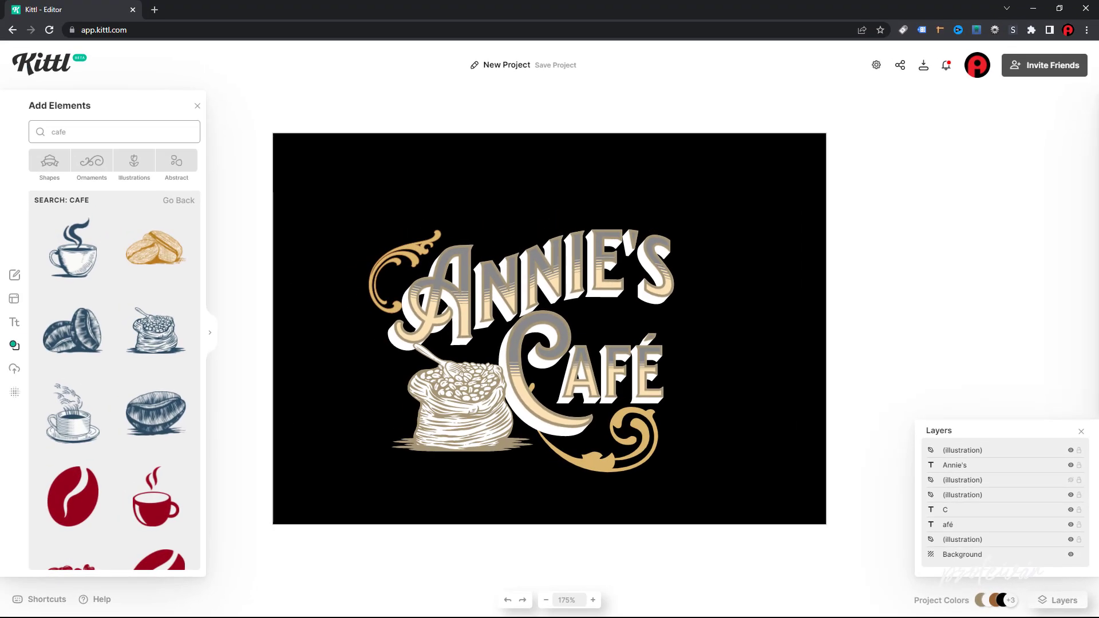
{"action": "left_click", "coordinate": [199, 105]}
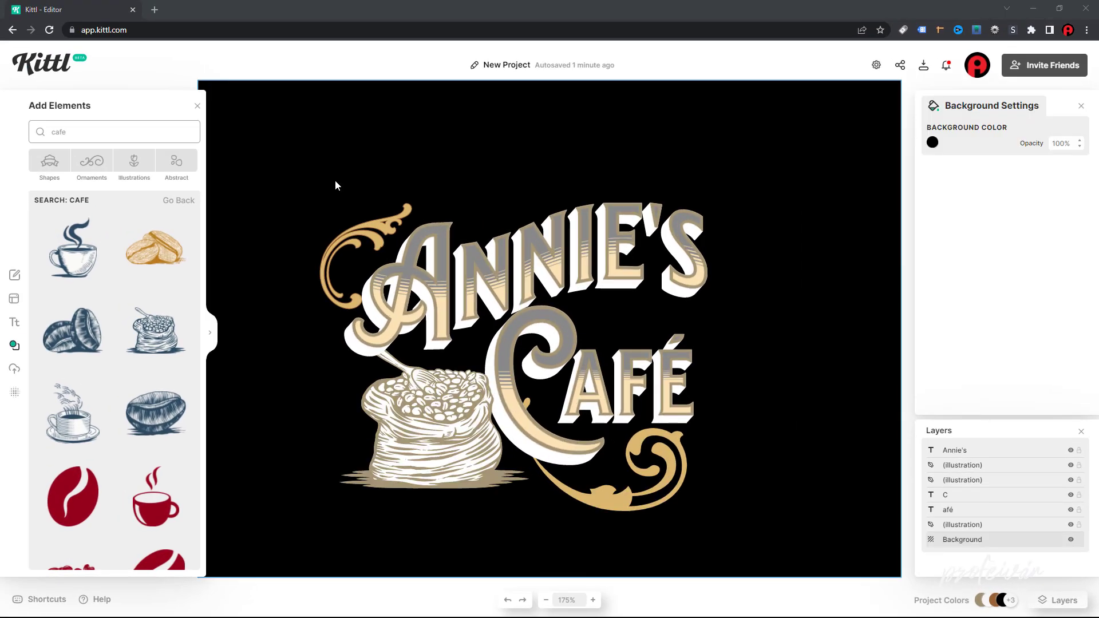
{"action": "left_click", "coordinate": [198, 105]}
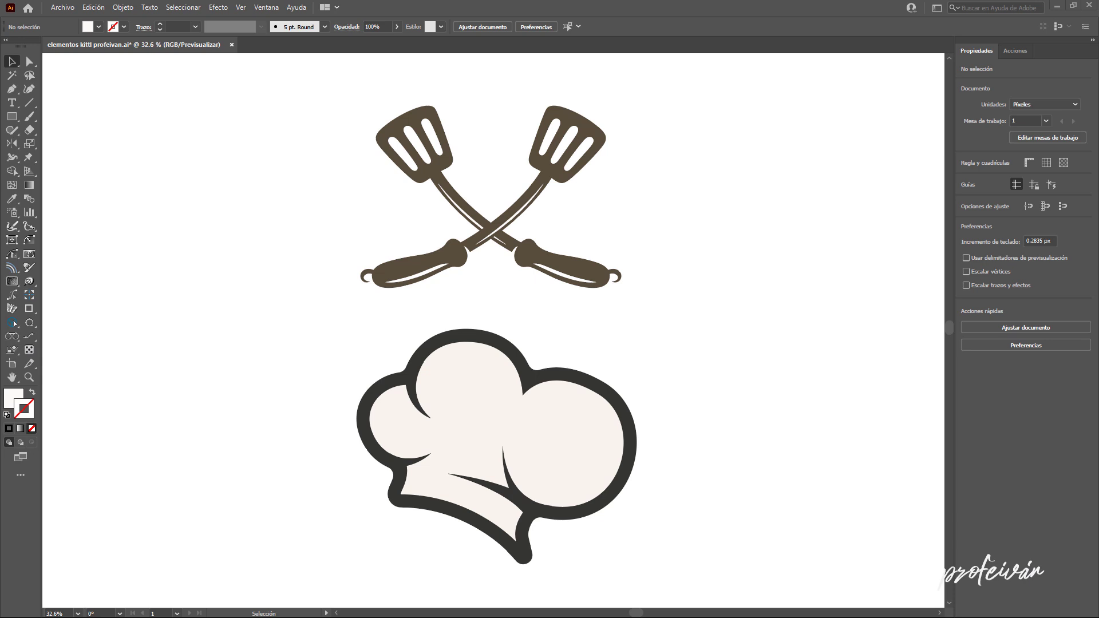
- Switch to Illustrator and add the crossed spatulas as an export asset named "cucharas" in SVG format
{"action": "left_click_drag", "start_coordinate": [316, 96], "coordinate": [640, 299]}
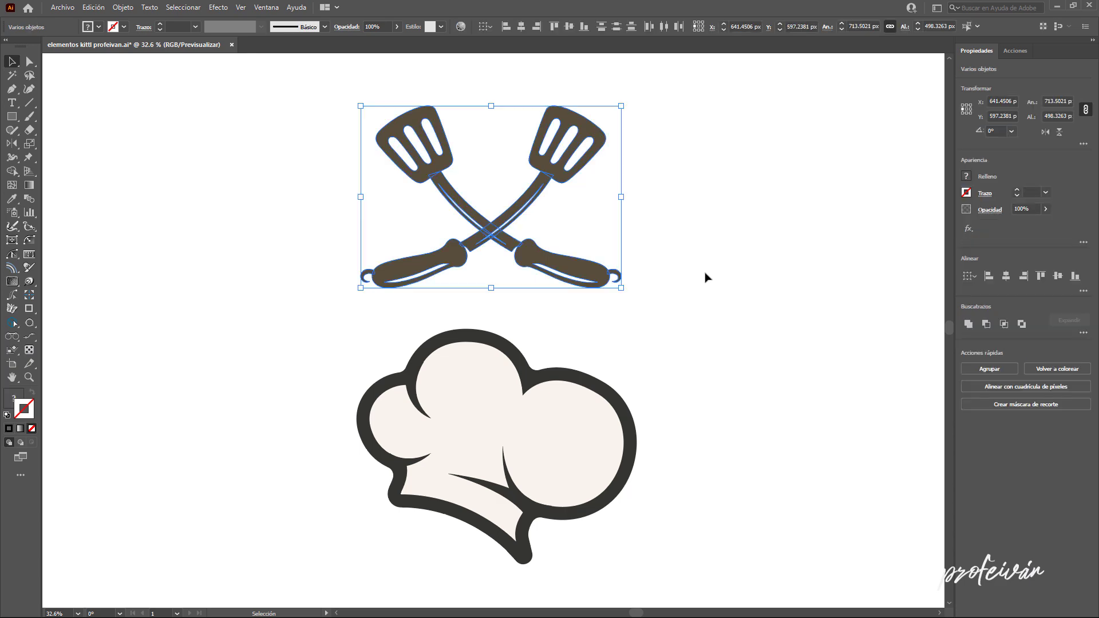
{"action": "left_click", "coordinate": [266, 7]}
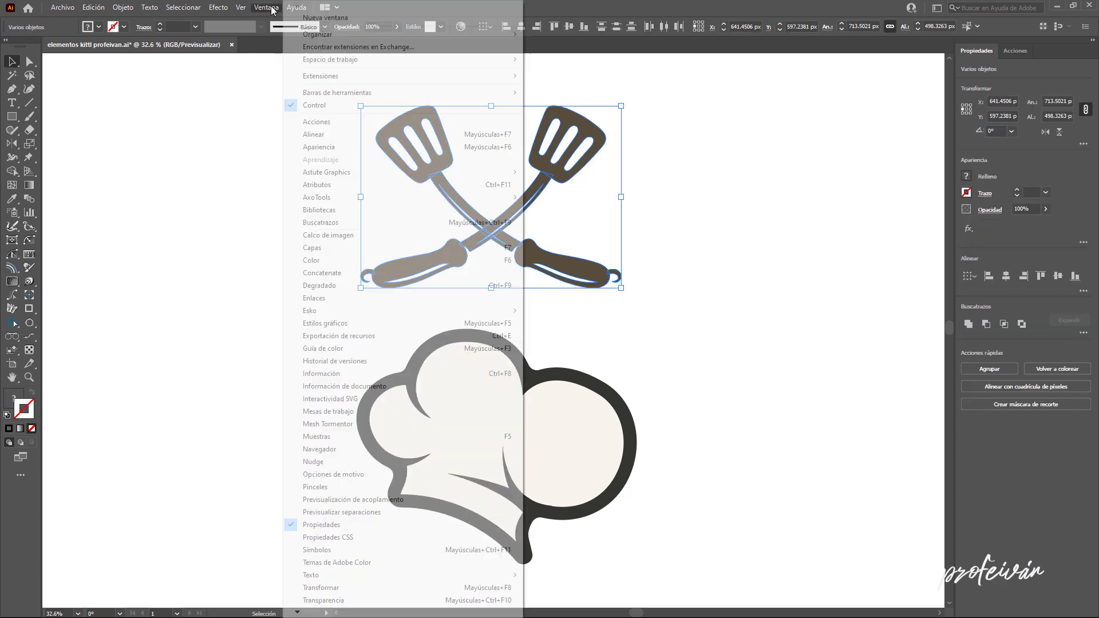
{"action": "left_click", "coordinate": [411, 336]}
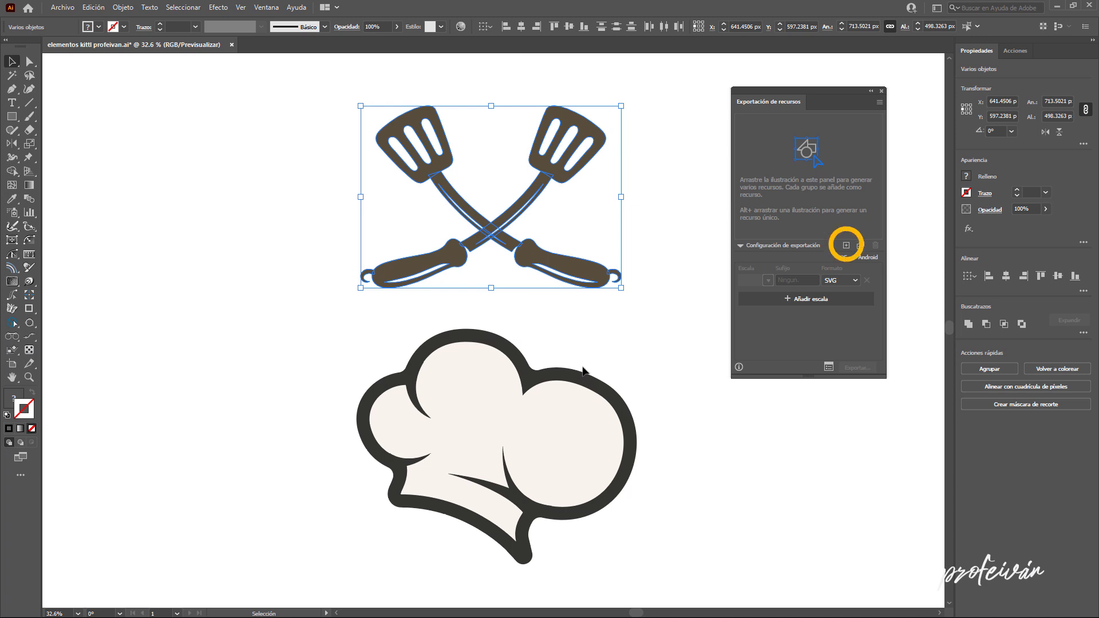
{"action": "left_click", "coordinate": [845, 246]}
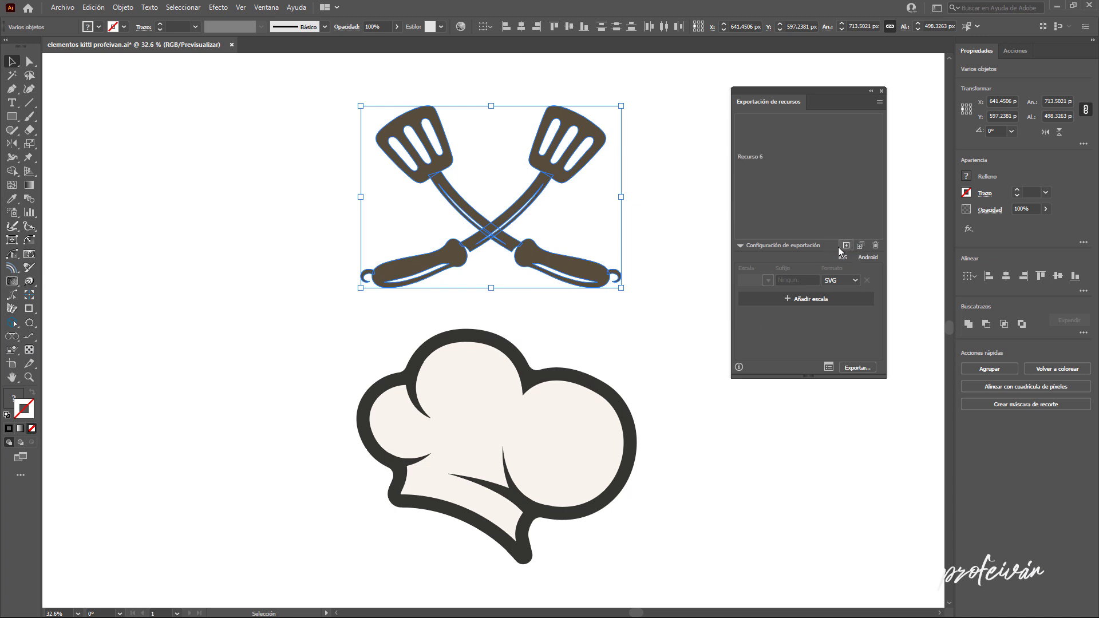
{"action": "type", "text": "cucharas"}
{"action": "left_click", "coordinate": [803, 197]}
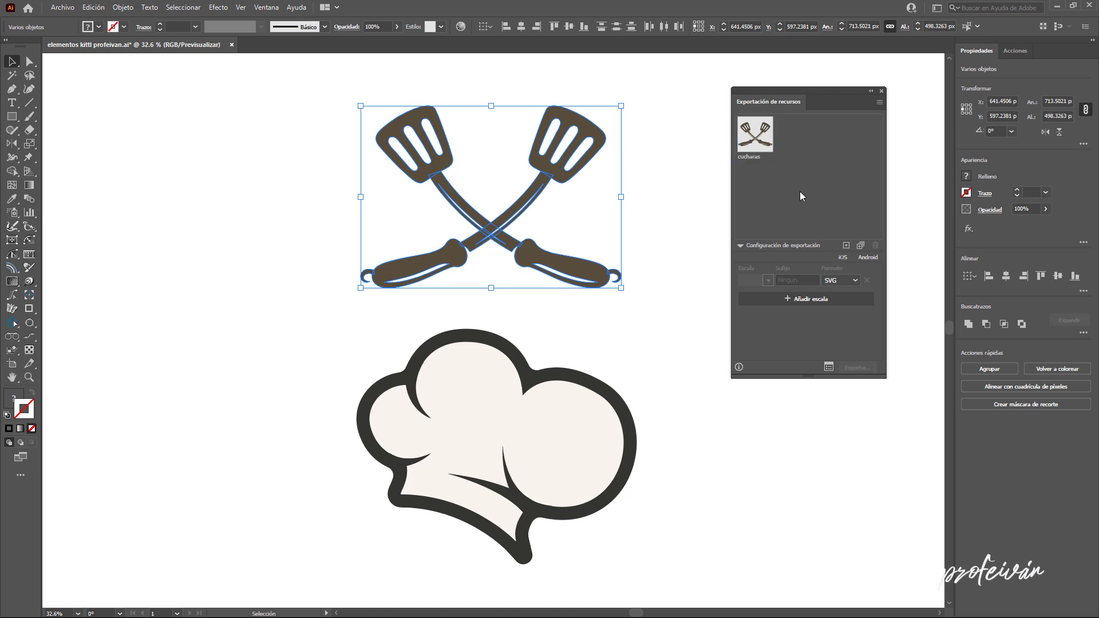
{"action": "left_click", "coordinate": [856, 280]}
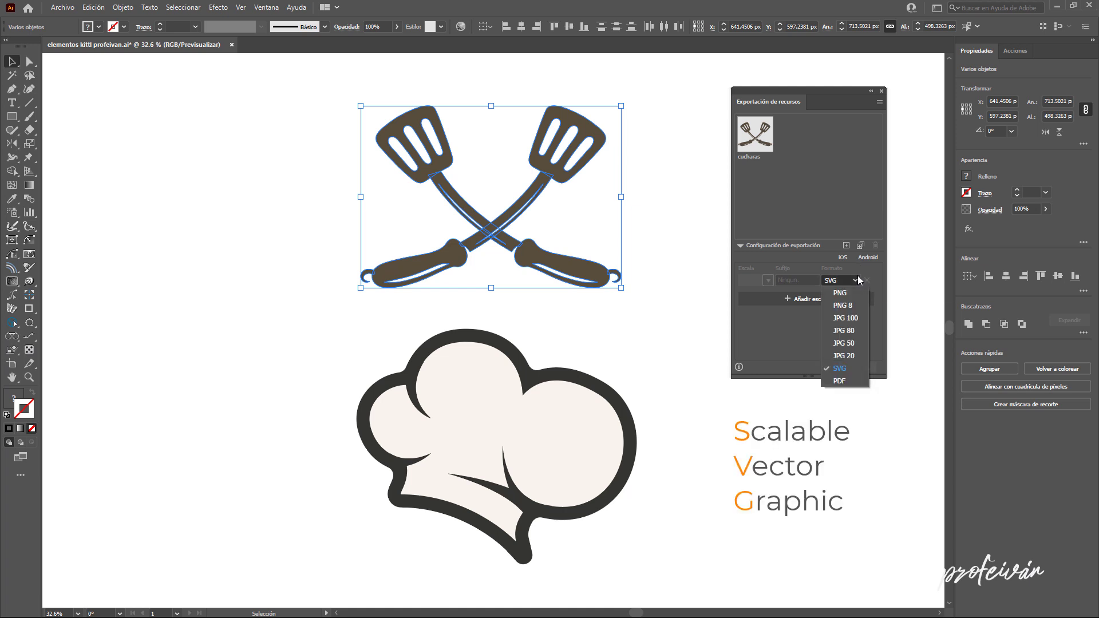
{"action": "left_click", "coordinate": [857, 279]}
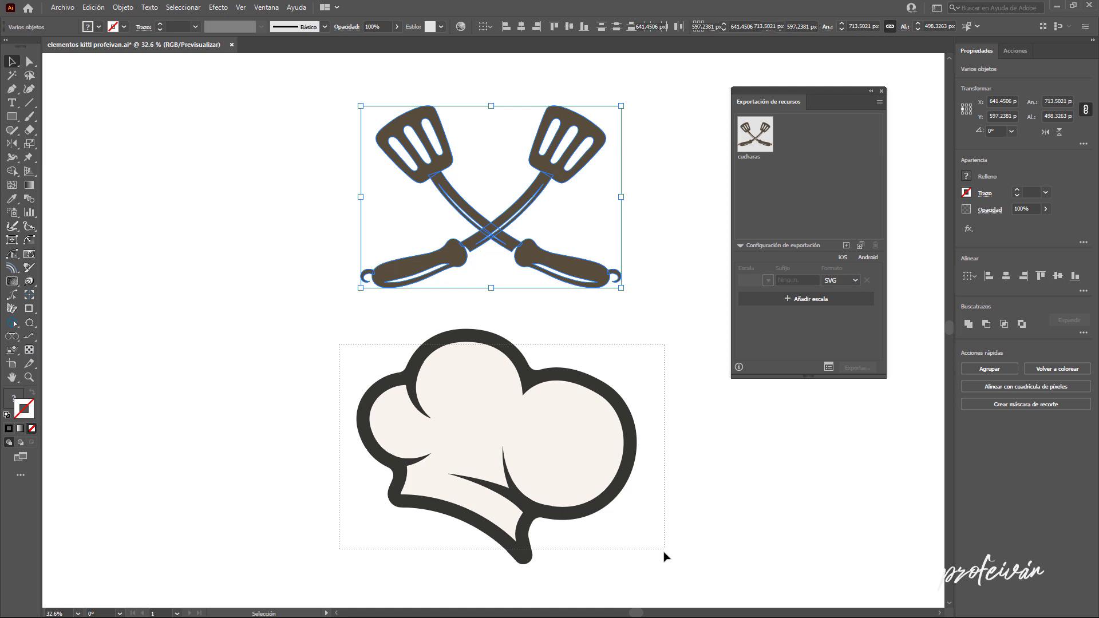
- Add the chef hat drawing as a second export asset named "gorro"
{"action": "left_click", "coordinate": [537, 393]}
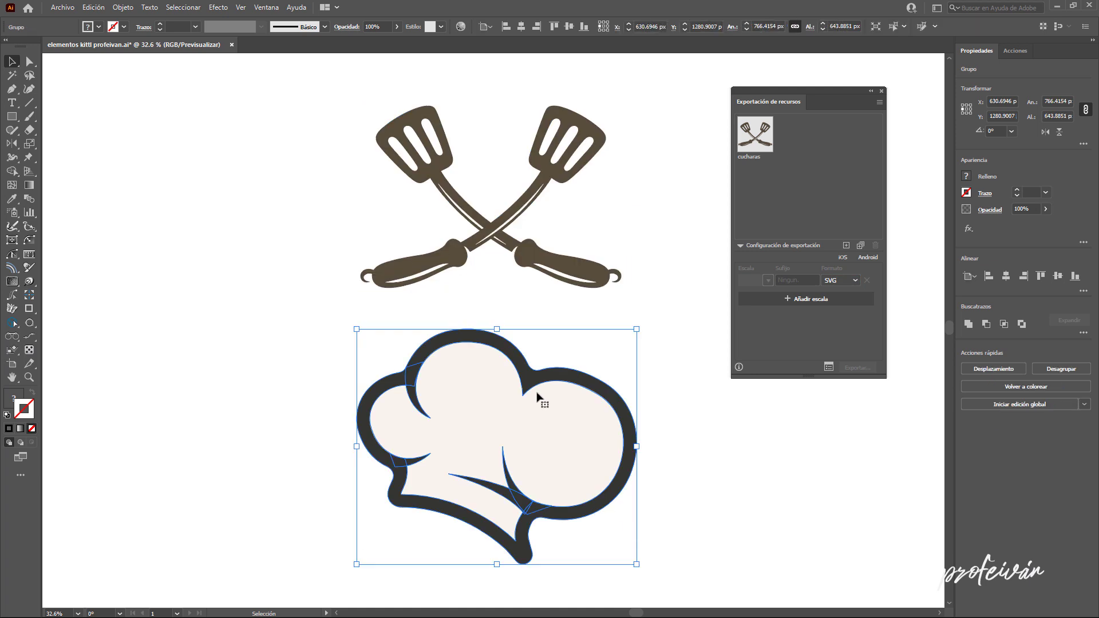
{"action": "left_click", "coordinate": [846, 245]}
{"action": "double_click", "coordinate": [793, 157]}
{"action": "type", "text": "gorro"}
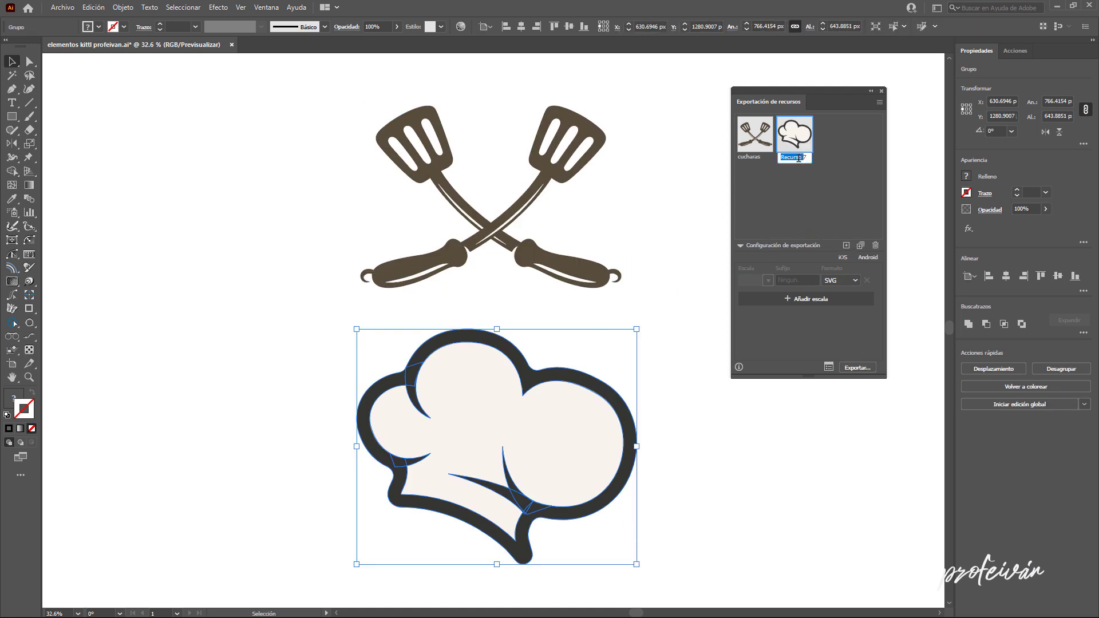
{"action": "left_click", "coordinate": [836, 195]}
- Export both the cucharas and gorro assets as SVG into the Proyecto Kittl folder
{"action": "left_click", "coordinate": [758, 140]}
{"action": "left_click", "coordinate": [792, 142], "text": "shift"}
{"action": "left_click", "coordinate": [859, 368]}
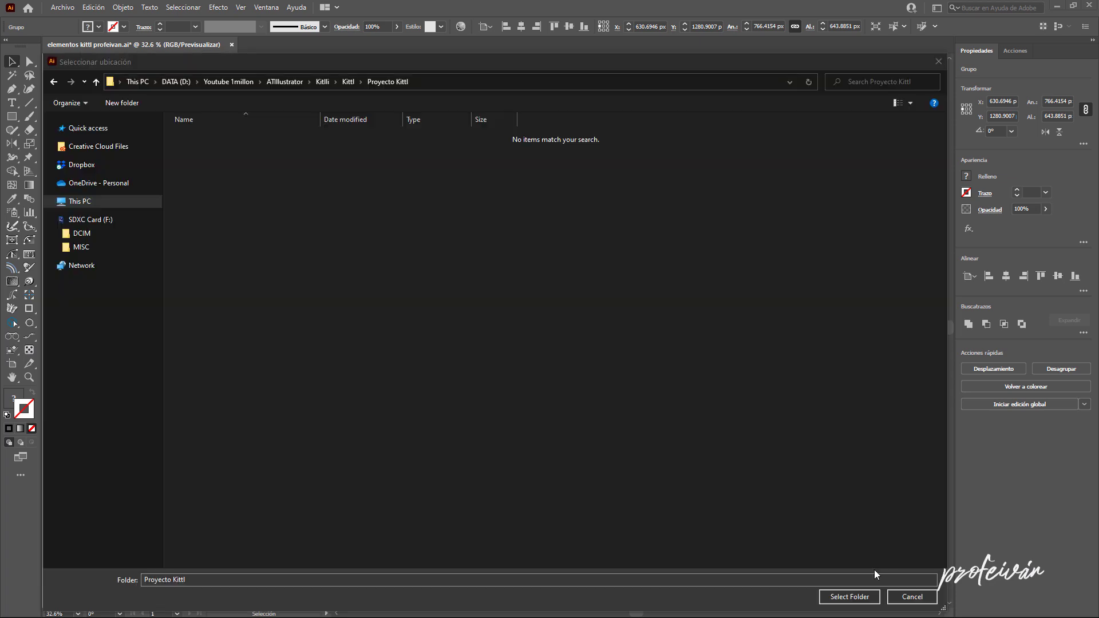
{"action": "left_click", "coordinate": [853, 598]}
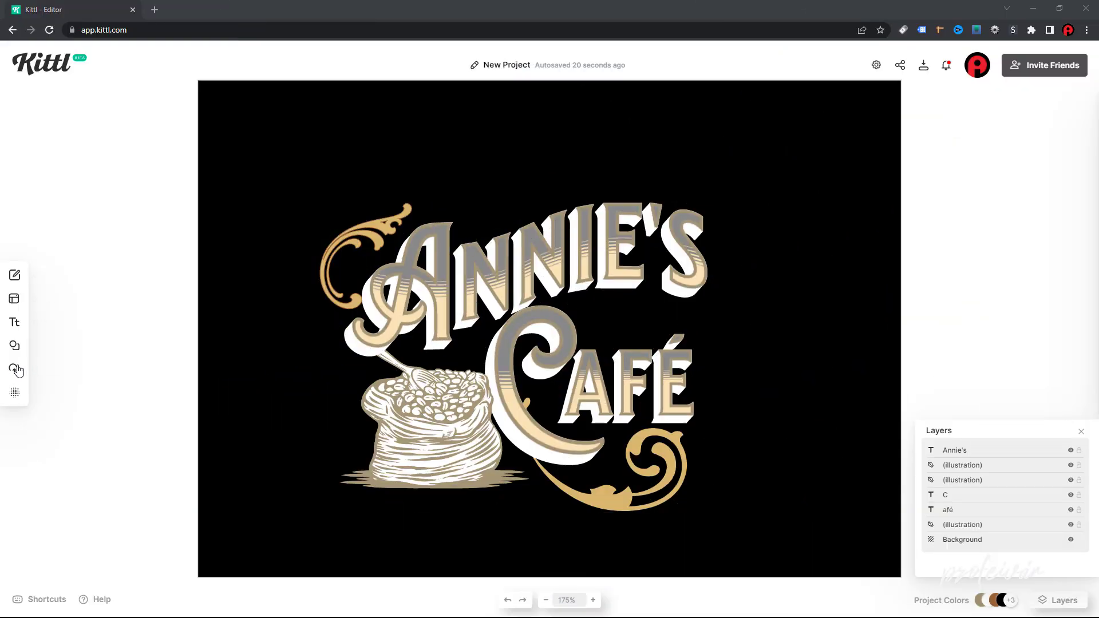
- Switch to Kittl and upload the cucharas.svg and gorro.svg files from the Proyecto Kittl folder
{"action": "left_click", "coordinate": [14, 369]}
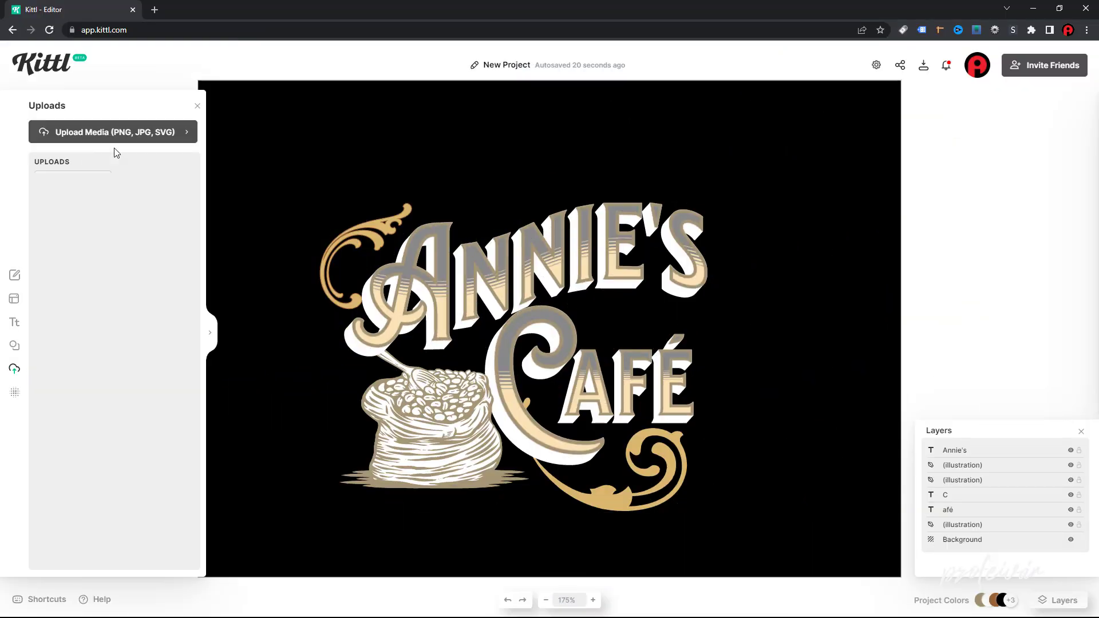
{"action": "left_click", "coordinate": [183, 133]}
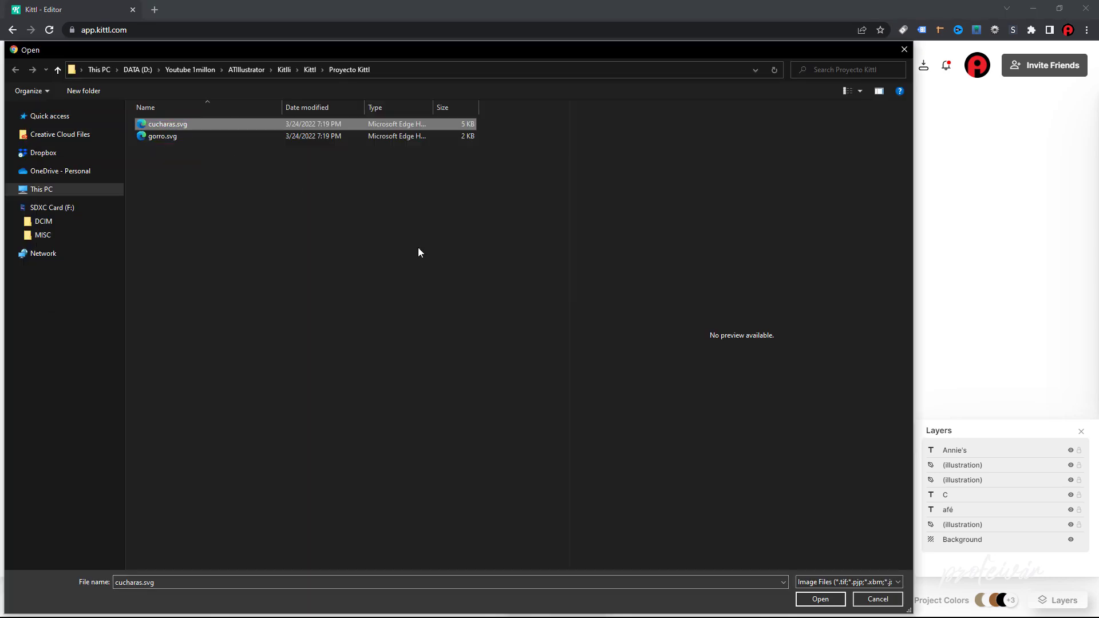
{"action": "left_click", "coordinate": [834, 599]}
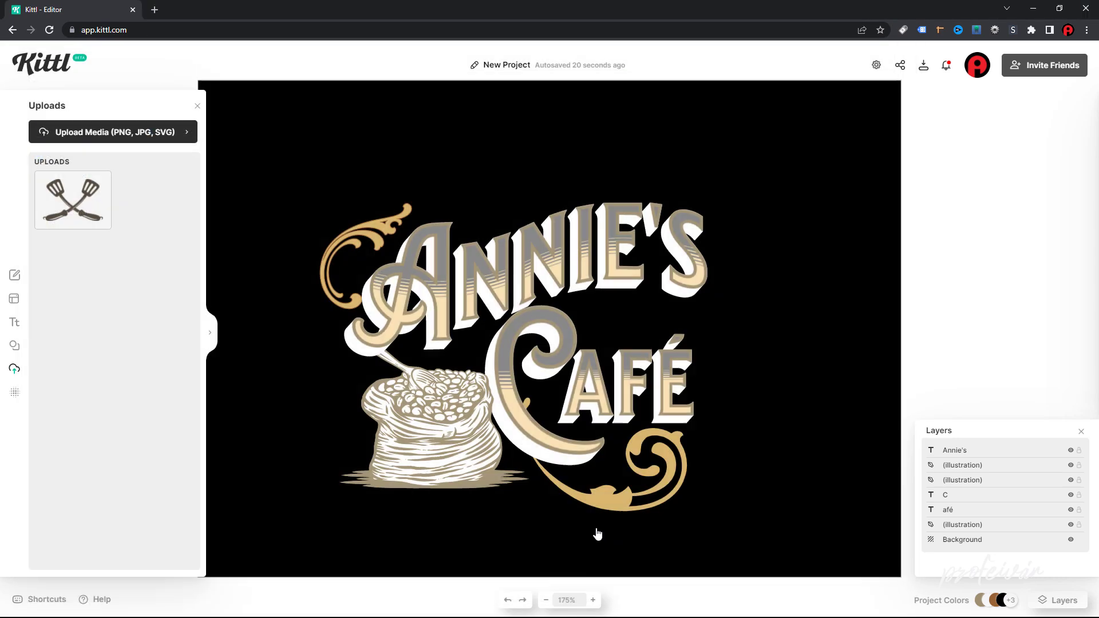
{"action": "left_click", "coordinate": [184, 132]}
{"action": "left_click", "coordinate": [182, 136]}
{"action": "left_click", "coordinate": [818, 599]}
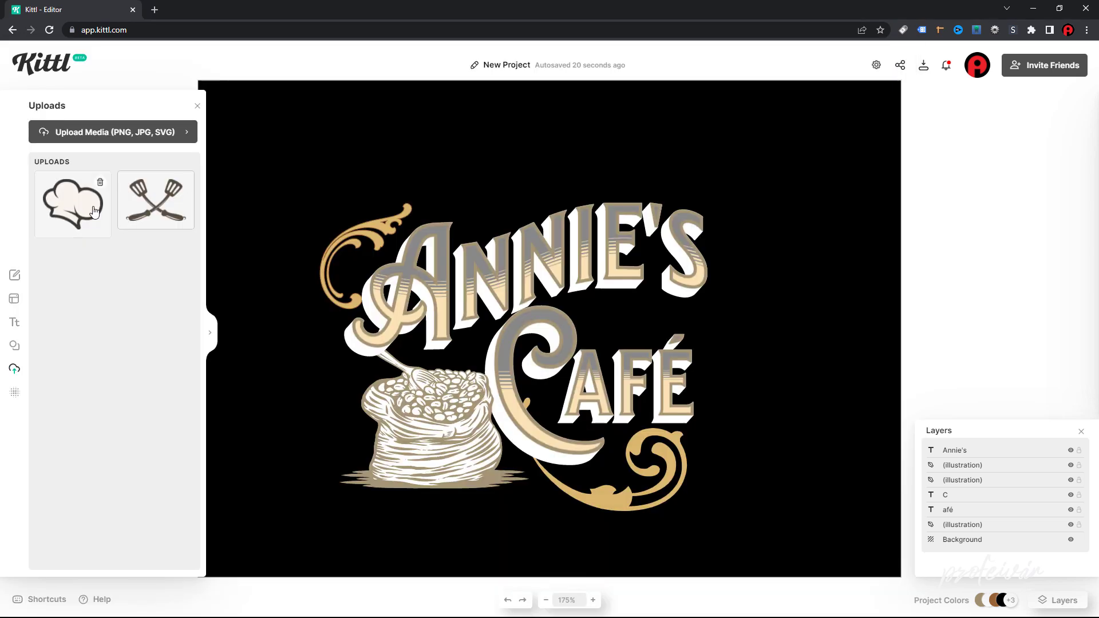
- Place the uploaded chef hat and crossed spatulas on the artboard, positioning the hat beside the end of Annie's
{"action": "left_click", "coordinate": [73, 203]}
{"action": "left_click", "coordinate": [156, 201]}
{"action": "left_click_drag", "start_coordinate": [550, 329], "coordinate": [764, 285]}
{"action": "left_click_drag", "start_coordinate": [742, 382], "coordinate": [719, 394]}
- Recolour the chef hat with the palette's grey for its outline and cream for its fill
{"action": "left_click", "coordinate": [933, 142]}
{"action": "left_click", "coordinate": [788, 358]}
{"action": "left_click", "coordinate": [949, 144]}
{"action": "left_click", "coordinate": [805, 358]}
- Recolour the dark brown of the crossed spatulas with the golden tan from the document palette
{"action": "left_click", "coordinate": [545, 201]}
{"action": "left_click", "coordinate": [932, 142]}
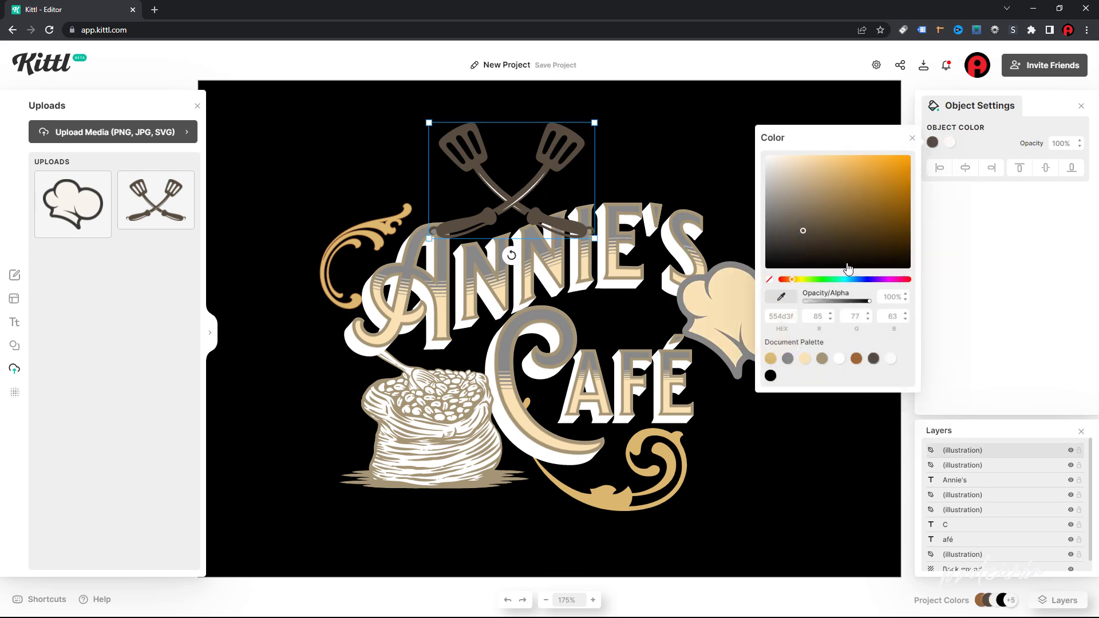
{"action": "left_click", "coordinate": [771, 358]}
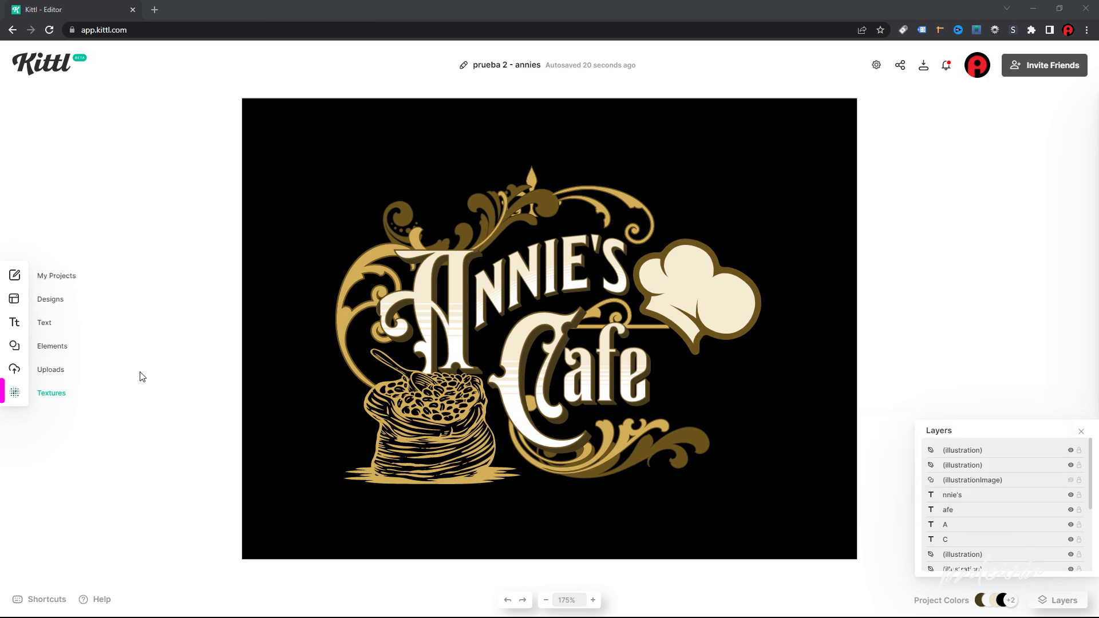
- Overlay the prueba 2 - annies logo with a grainy texture in Color Burn blending and move its layer lower in the order
{"action": "left_click", "coordinate": [15, 392]}
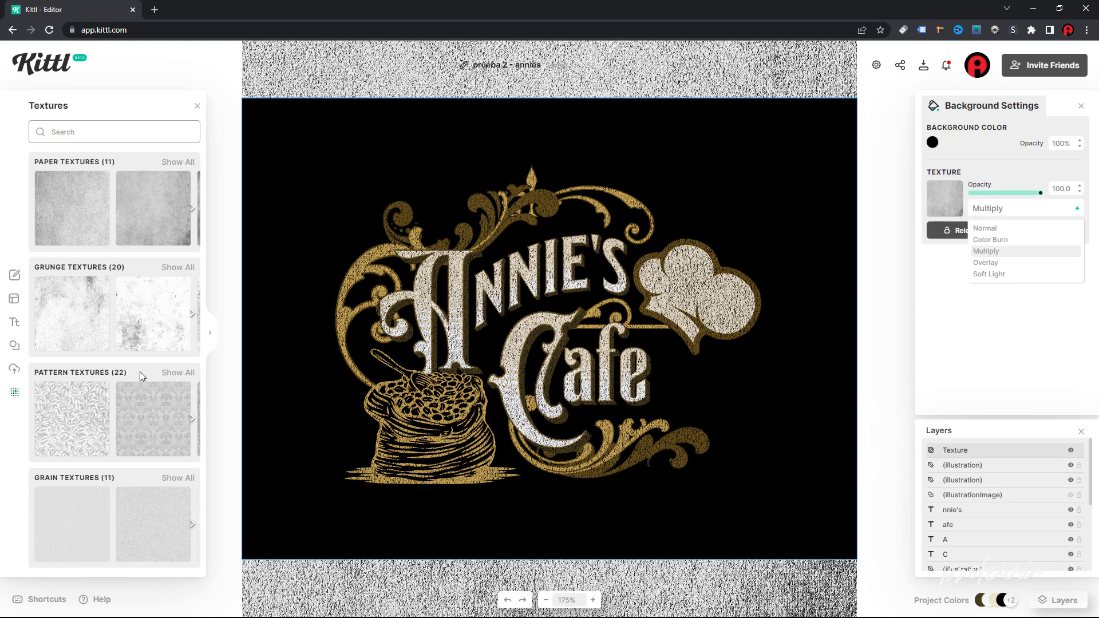
{"action": "key", "text": "Down"}
{"action": "key", "text": "Return"}
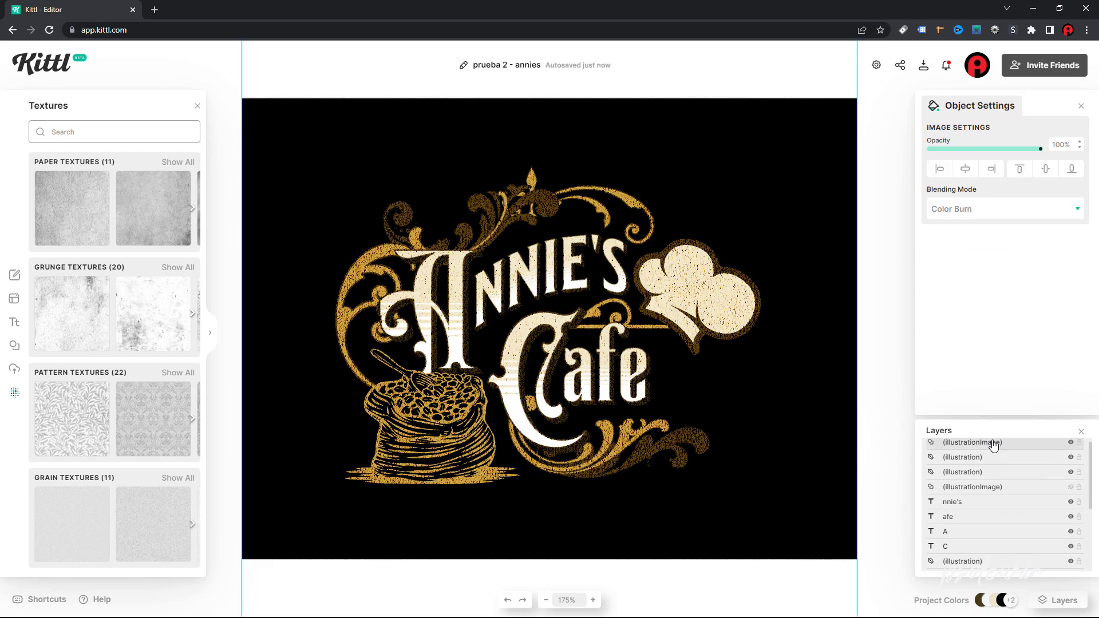
{"action": "mouse_move", "coordinate": [992, 443]}
{"action": "left_mouse_down"}
{"action": "mouse_move", "coordinate": [991, 579]}
{"action": "mouse_move", "coordinate": [999, 510]}
{"action": "left_mouse_up"}
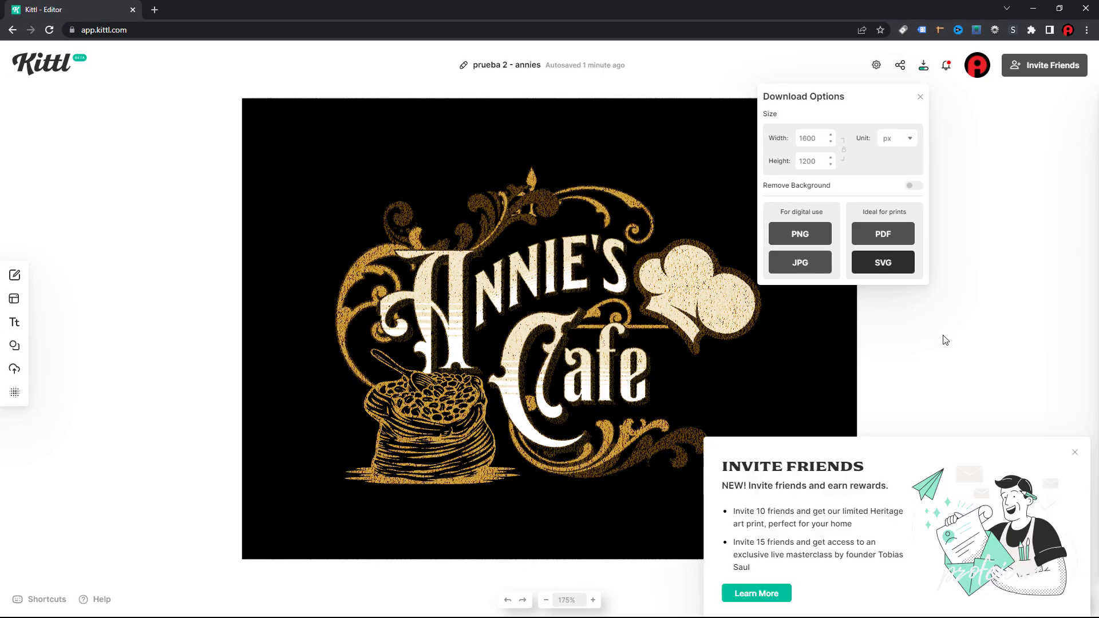
- Download the logo as an SVG named "Kittl_profeivan 2022" into the Proyecto Kittl folder
{"action": "left_click", "coordinate": [254, 560]}
{"action": "type", "text": "Kittl_profeivan 202"}
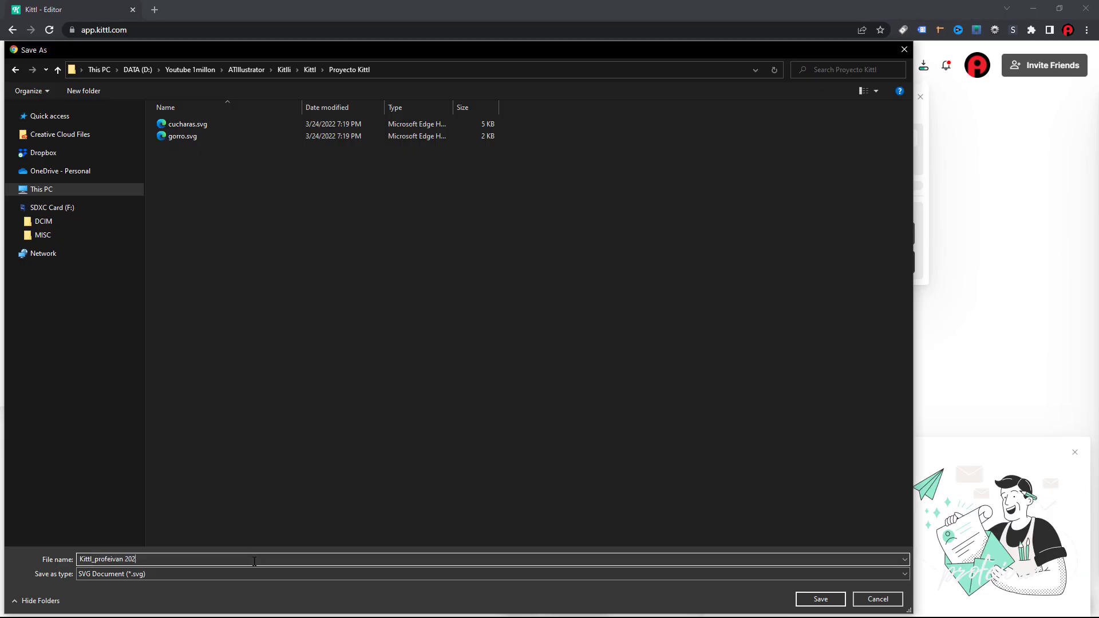
{"action": "type", "text": "2"}
{"action": "left_click", "coordinate": [819, 601]}
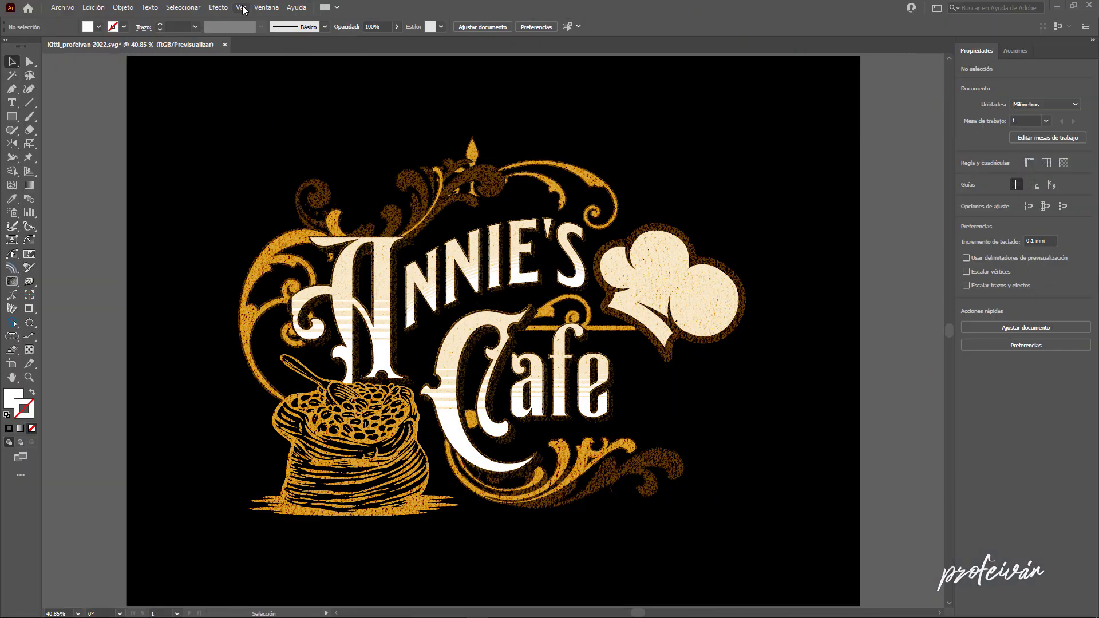
- Switch to Illustrator, inspect the exported logo's paths in outline view, and return to GPU preview to select the chef hat
{"action": "left_click", "coordinate": [243, 10]}
{"action": "left_click", "coordinate": [261, 20]}
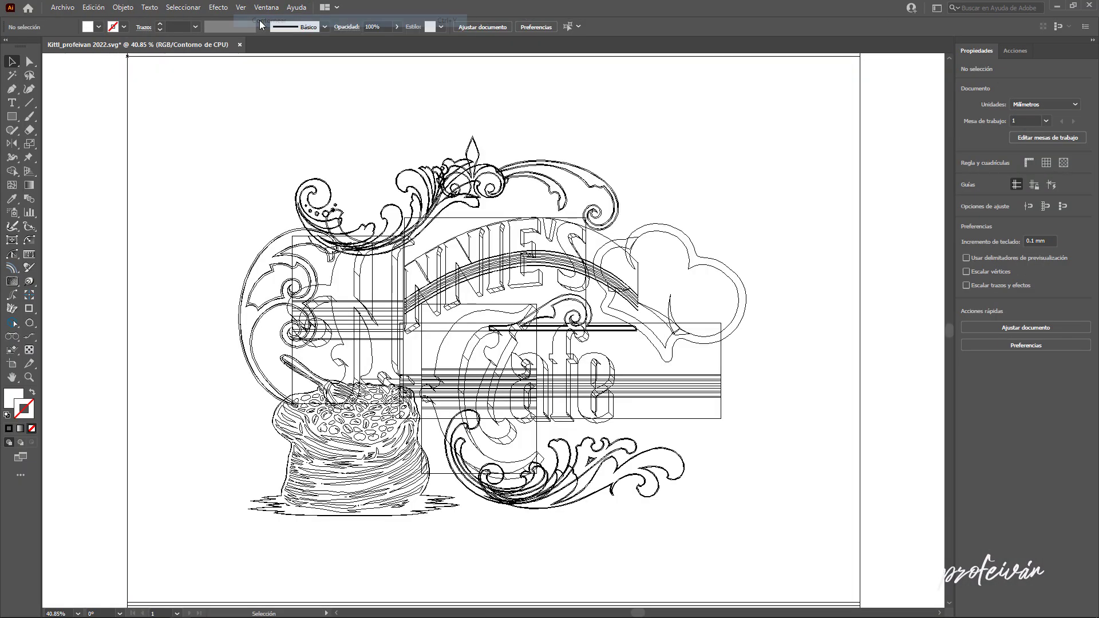
{"action": "left_click", "coordinate": [241, 8]}
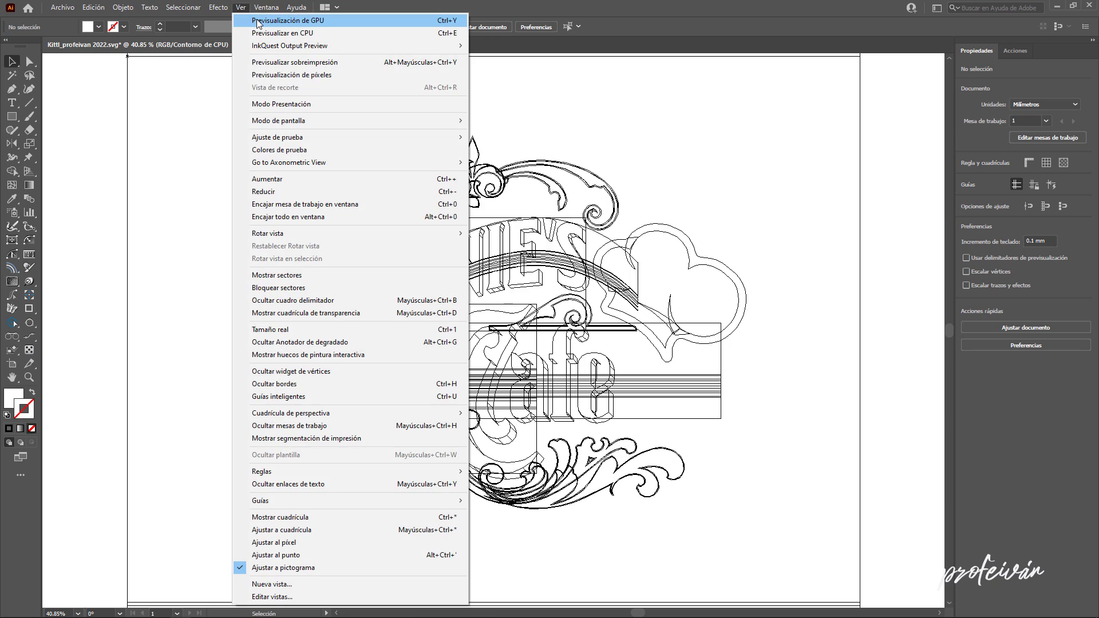
{"action": "left_click", "coordinate": [261, 20]}
{"action": "left_click", "coordinate": [629, 254]}
{"action": "left_click", "coordinate": [644, 263]}
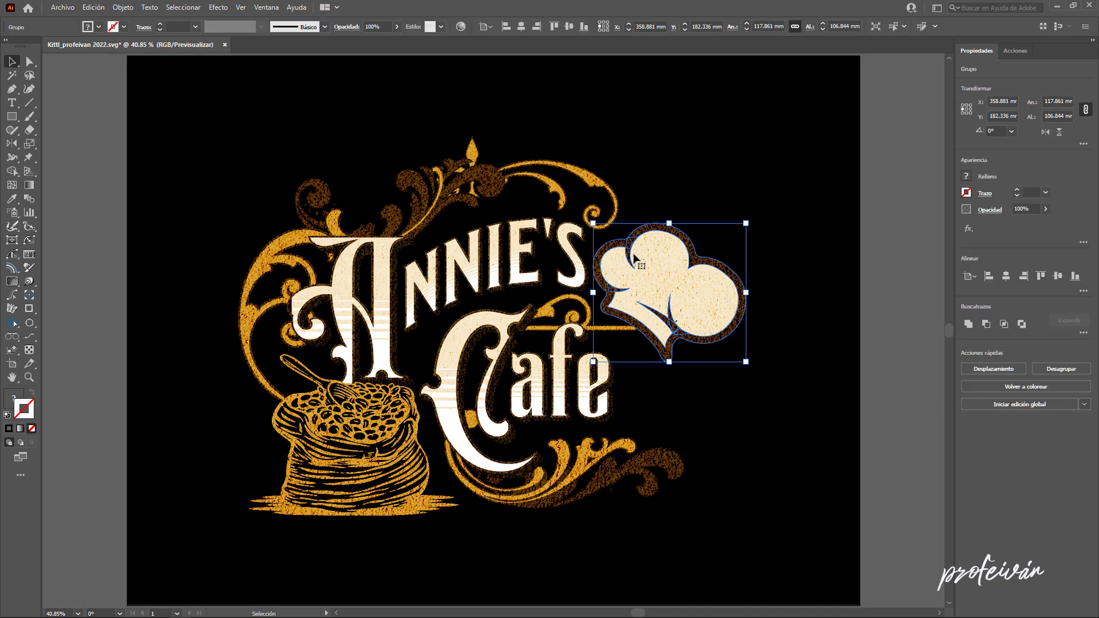